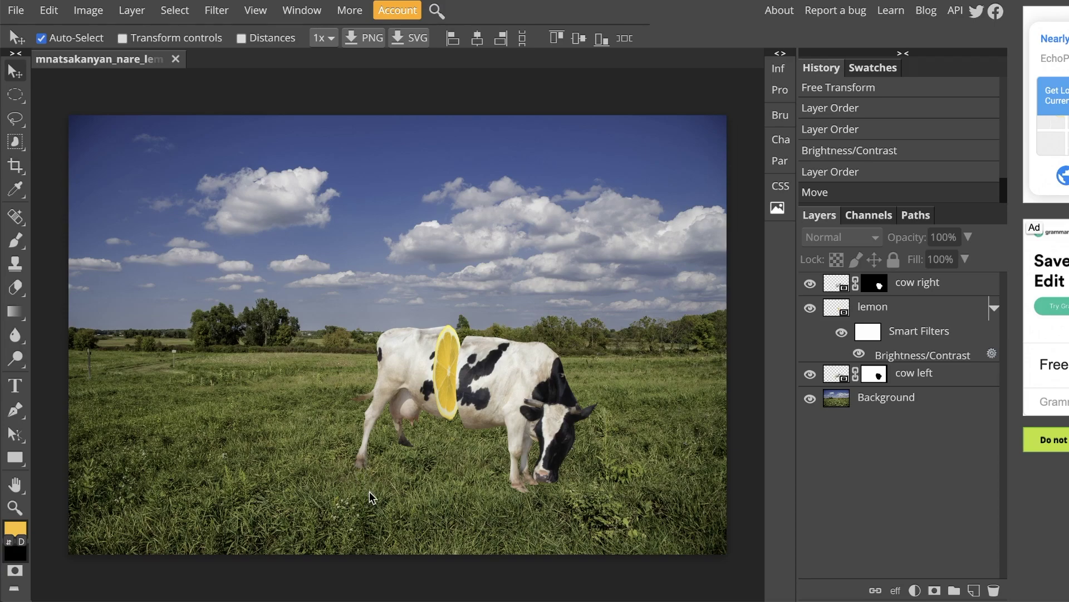
Zoom in on the cow's front legs and hooves in the grass and select the cow right layer.
key(ctrl+plus)
key(ctrl+plus)
key(ctrl+plus)
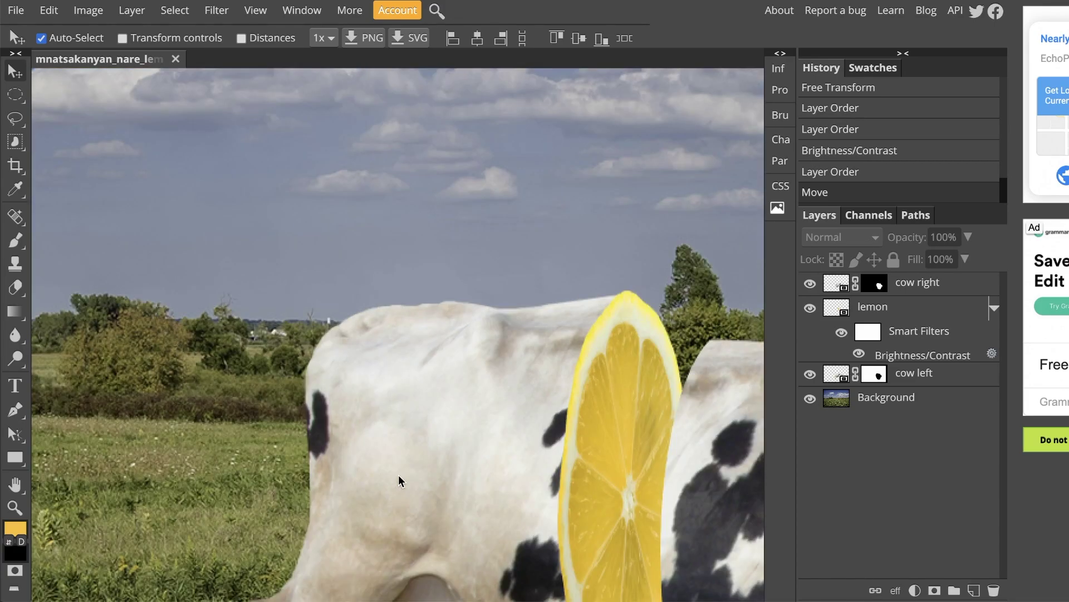
drag(399, 480, 365, 310)
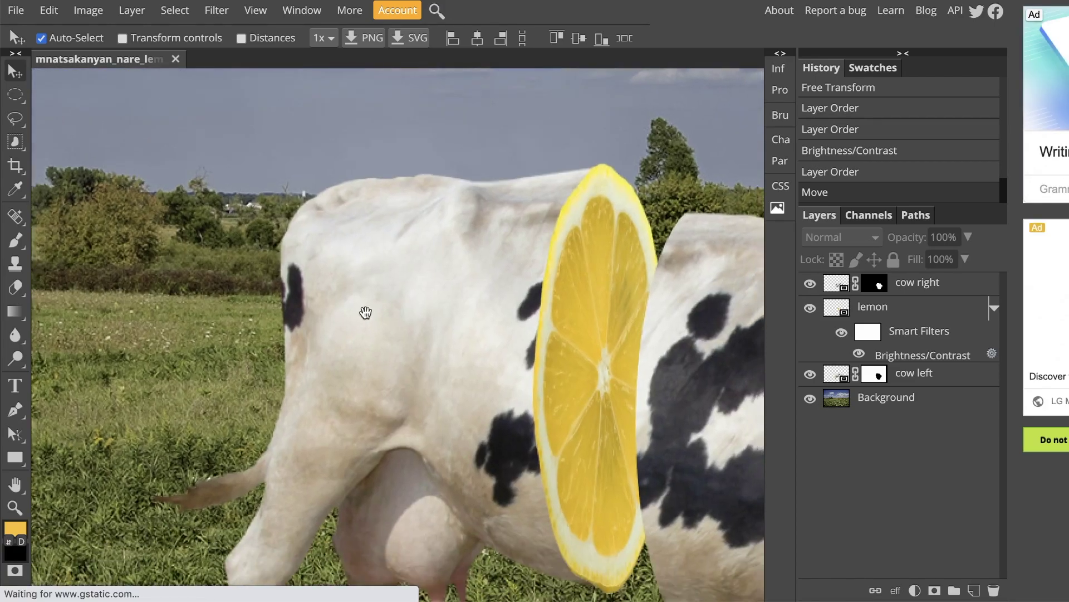
mouse_move(378, 557)
mouse_down()
mouse_move(378, 425)
mouse_move(451, 215)
mouse_up()
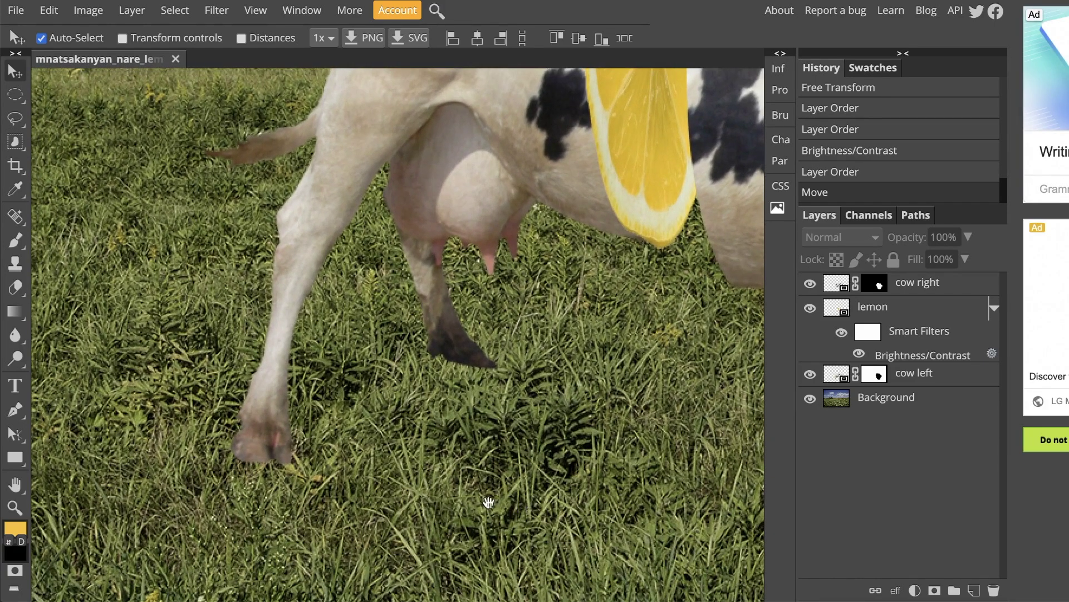
drag(658, 423, 369, 354)
scroll(369, 354, up, 1)
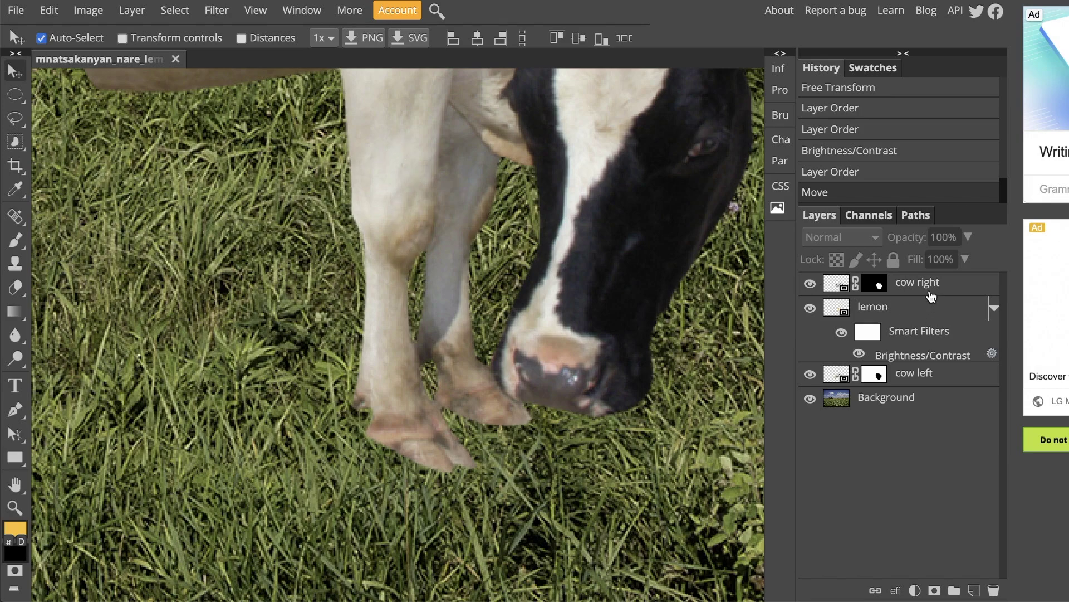
click(930, 294)
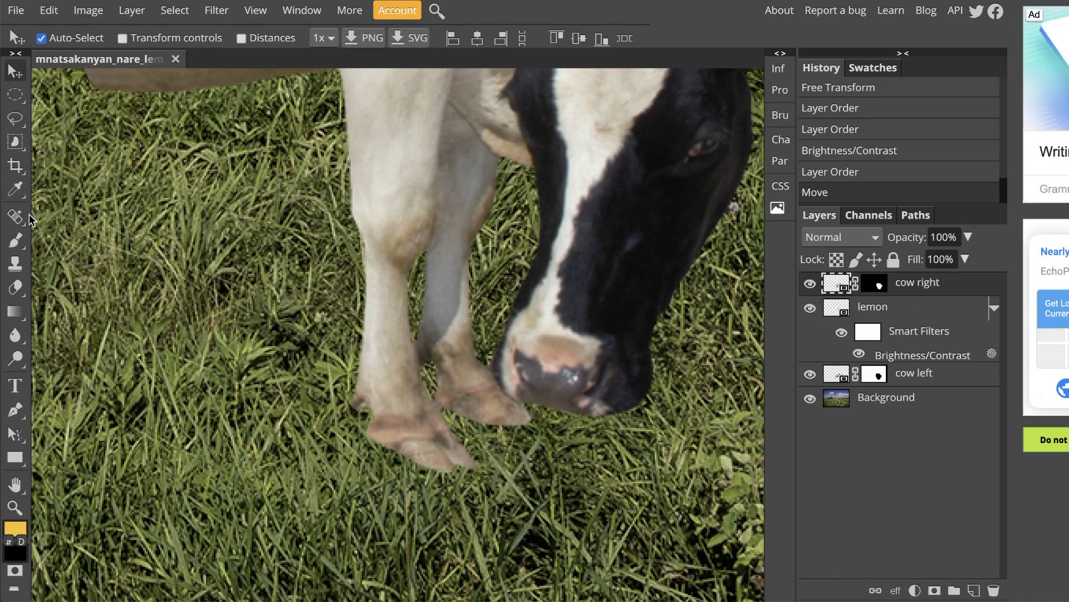
click(16, 287)
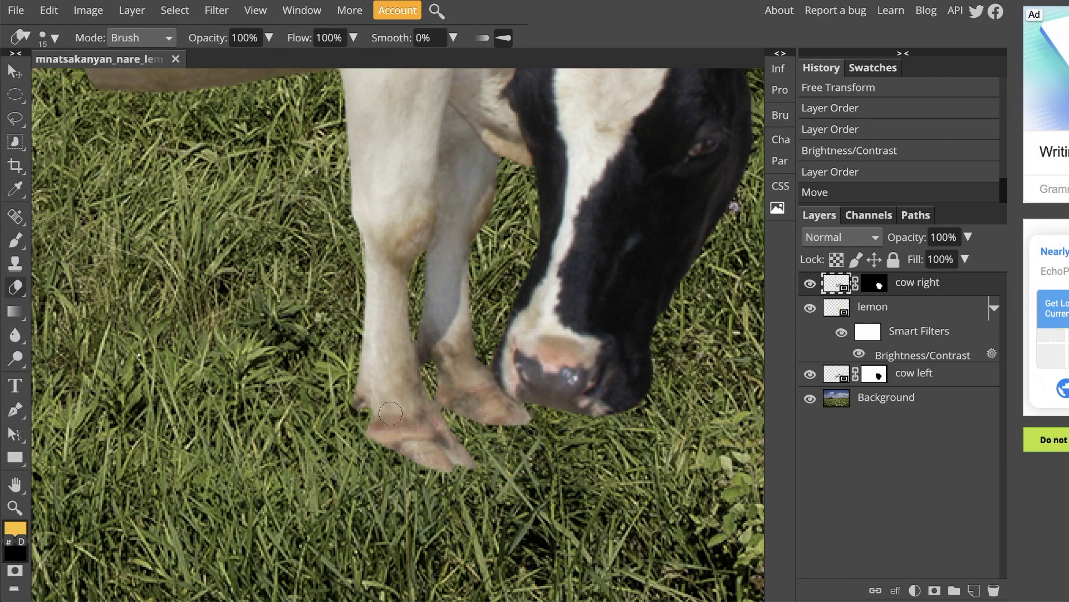
click(392, 415)
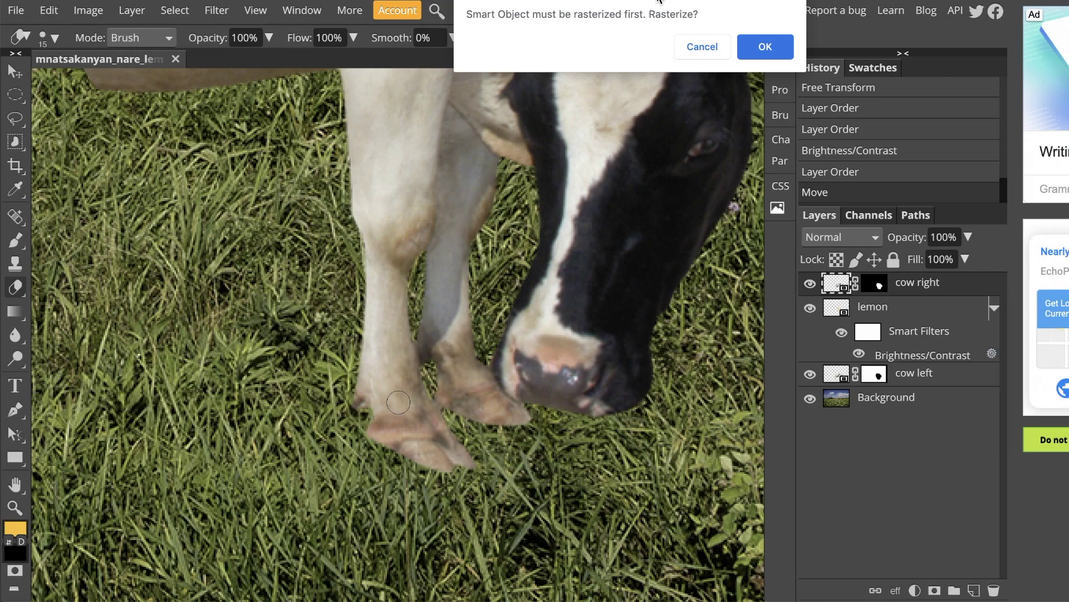
click(703, 52)
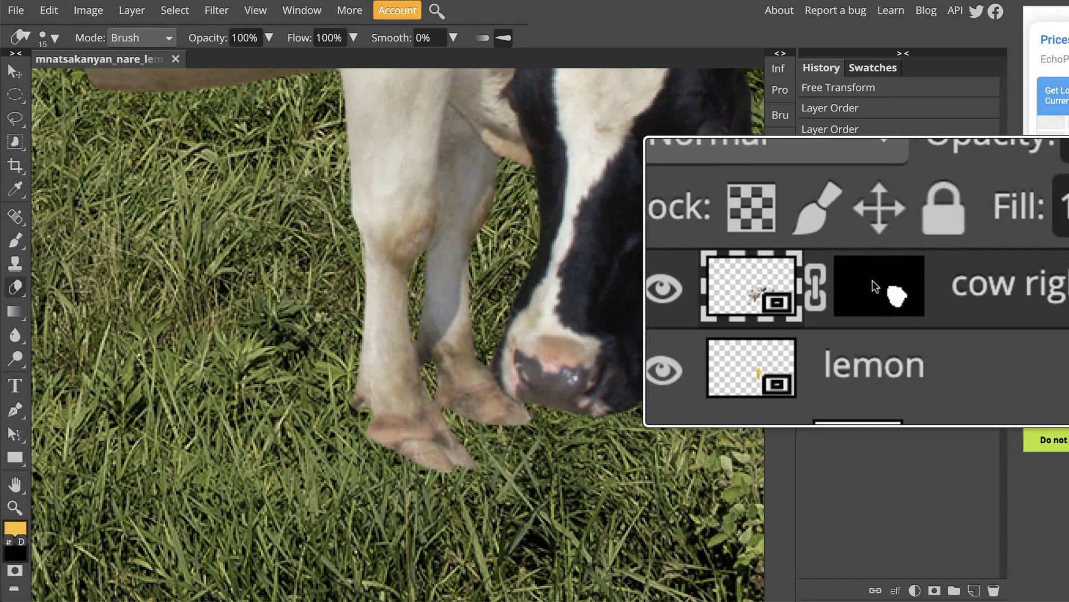
Target the cow right layer's mask and switch back to the plain Eraser tool.
click(872, 280)
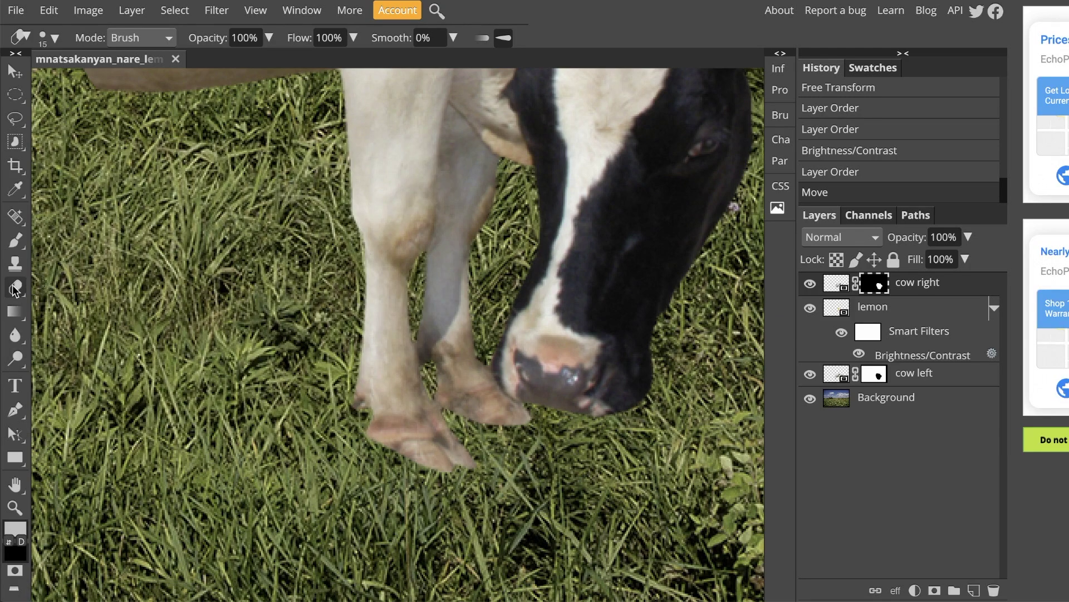
click(15, 71)
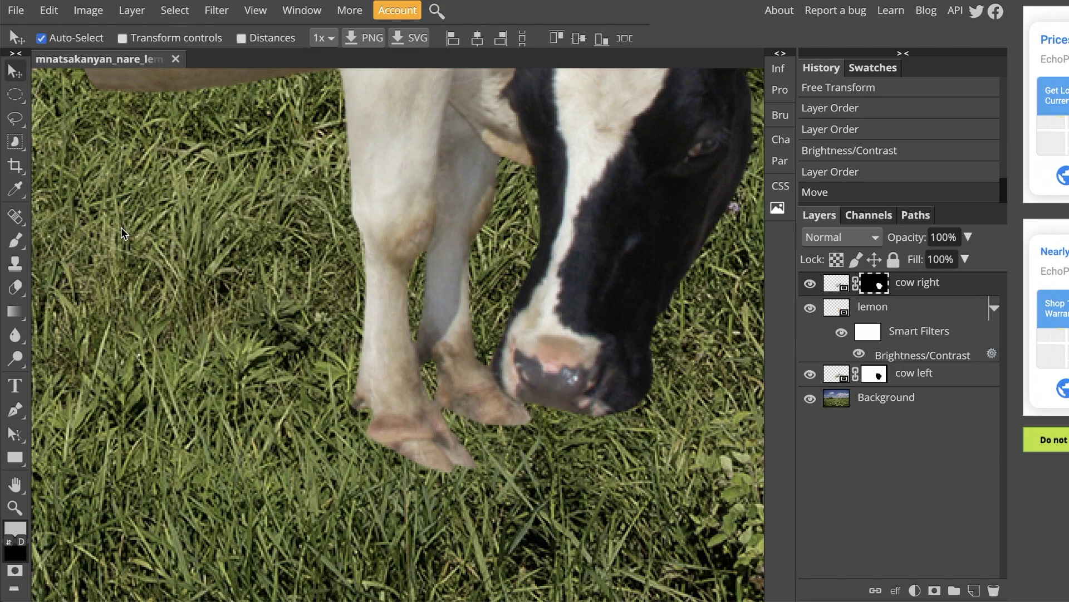
key(e)
right_click(16, 290)
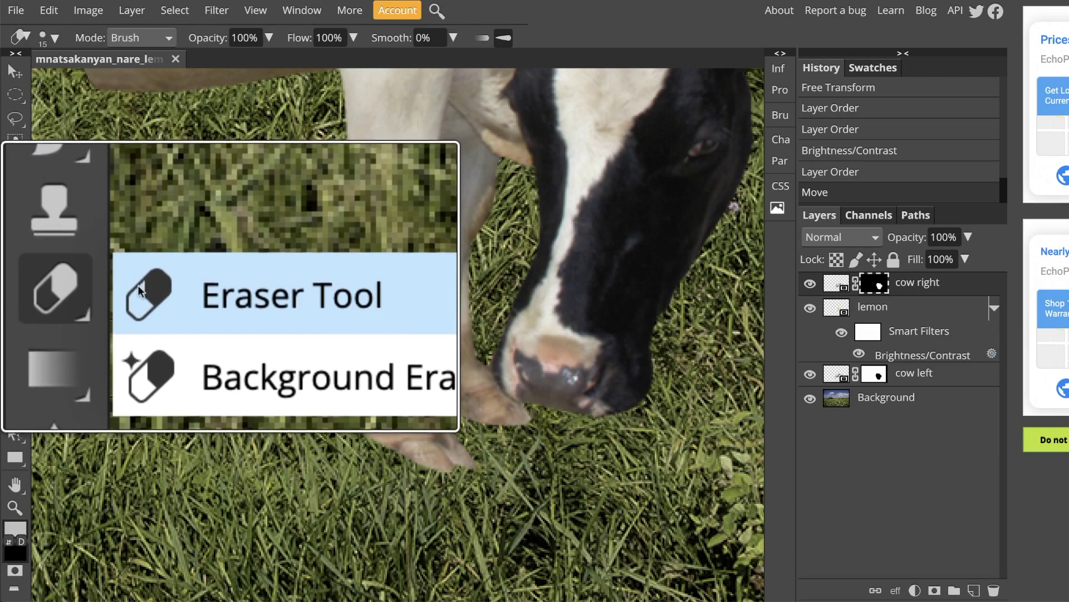
click(43, 291)
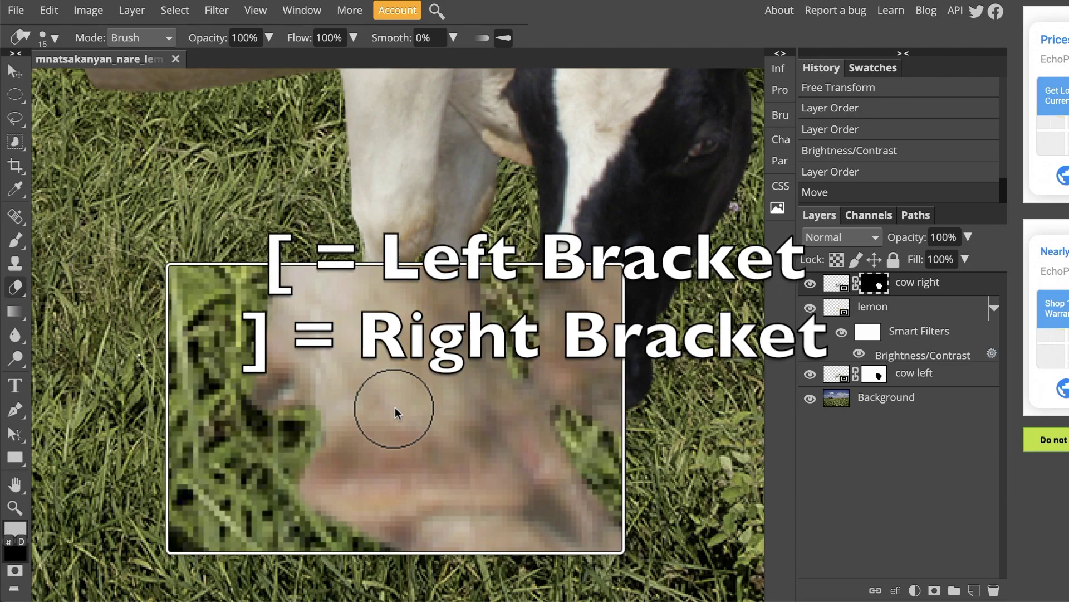
Resize the eraser with the bracket keys, settling on a 20 px brush.
key(bracketleft)
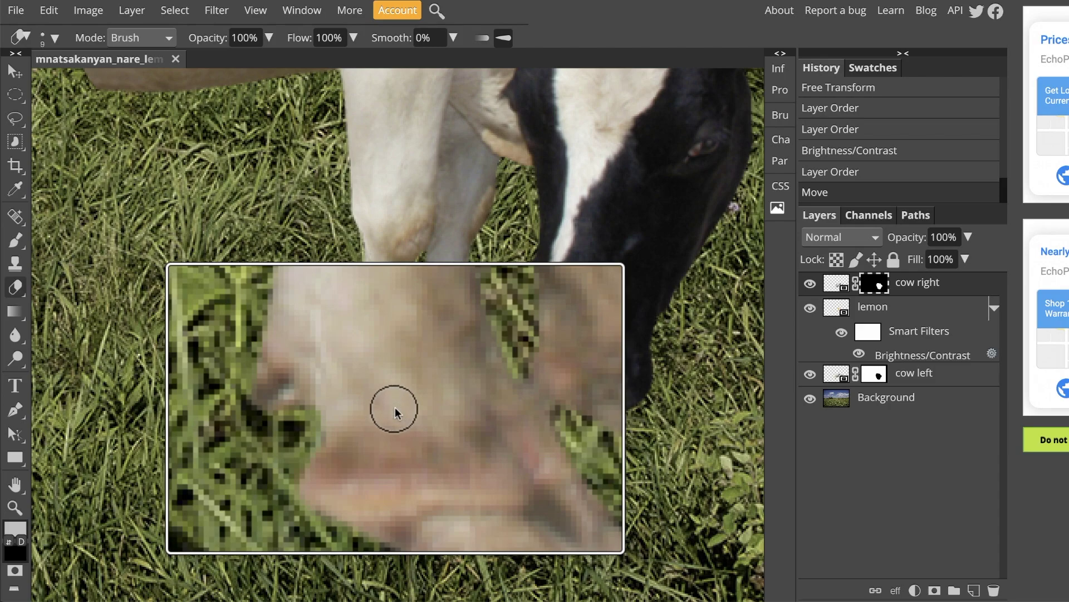
key(bracketright)
key(bracketright)
key(bracketright)
key(bracketright)
key(bracketright)
key(bracketright)
key(bracketright)
key(bracketright)
key(bracketright)
key(bracketright)
key(bracketright)
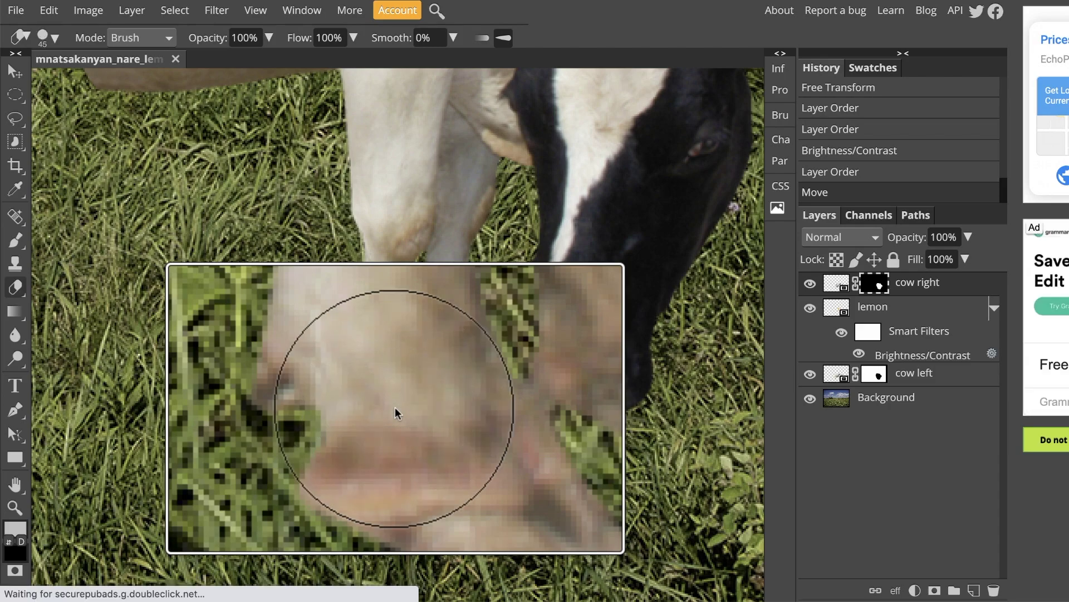
key(bracketleft)
key(bracketleft)
key(bracketleft)
key(bracketleft)
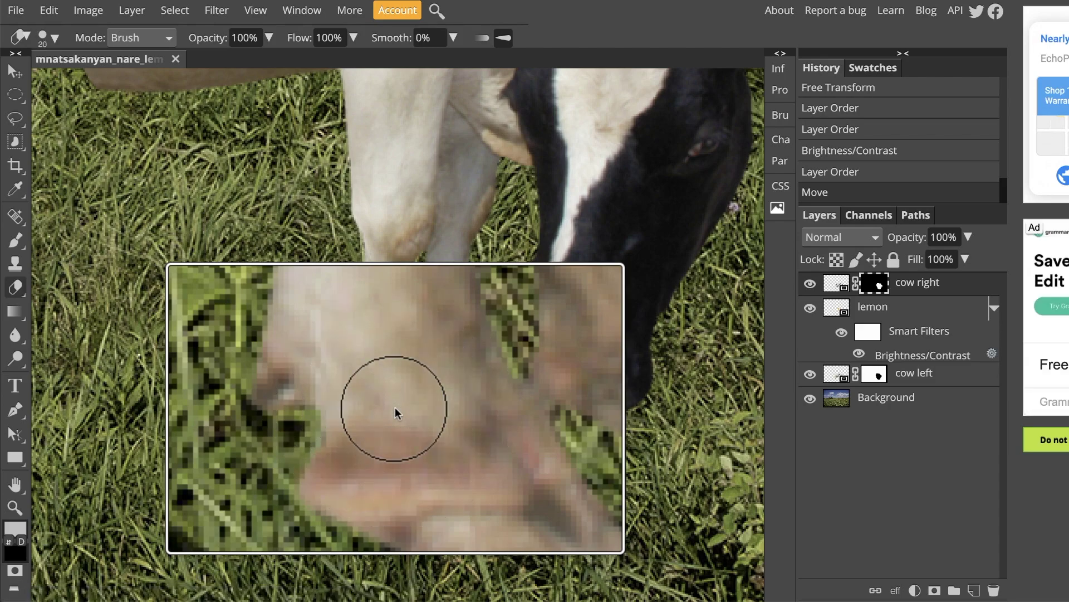
key(bracketright)
key(bracketright)
key(bracketright)
key(bracketright)
key(bracketleft)
key(bracketleft)
key(bracketleft)
key(bracketleft)
key(bracketleft)
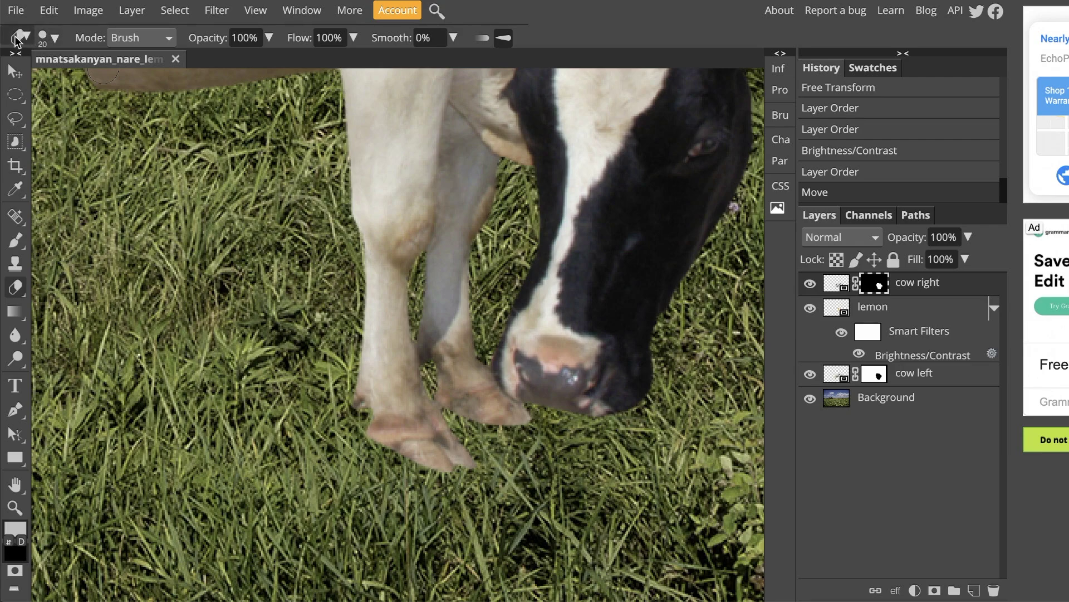
Enter an exact 5 px eraser size in the brush preset picker.
click(50, 44)
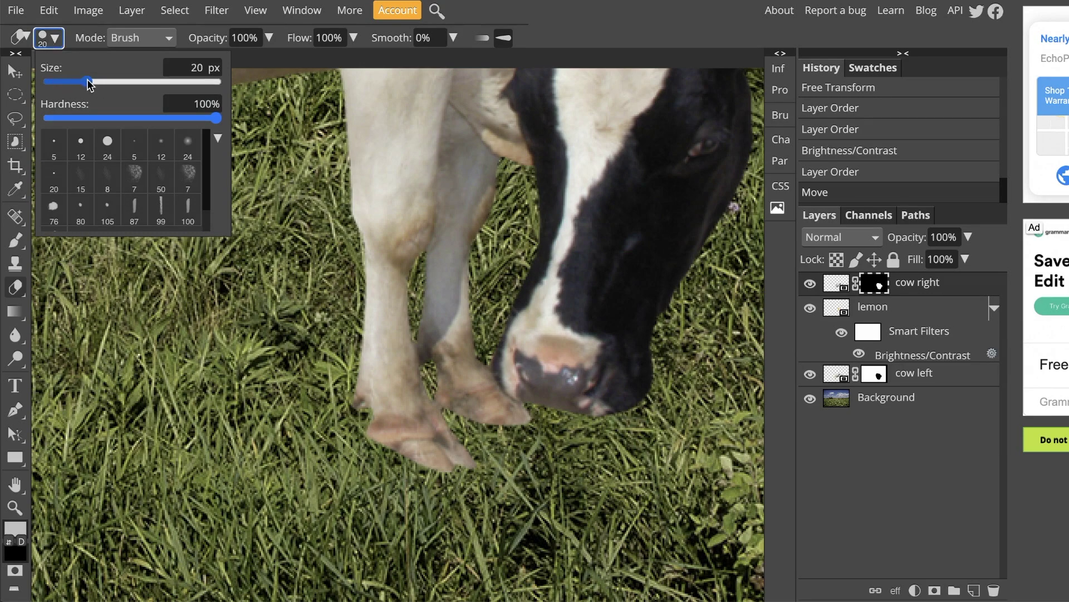
mouse_move(88, 82)
mouse_down()
mouse_move(138, 84)
mouse_move(57, 87)
mouse_move(97, 88)
mouse_move(57, 89)
mouse_move(68, 88)
mouse_up()
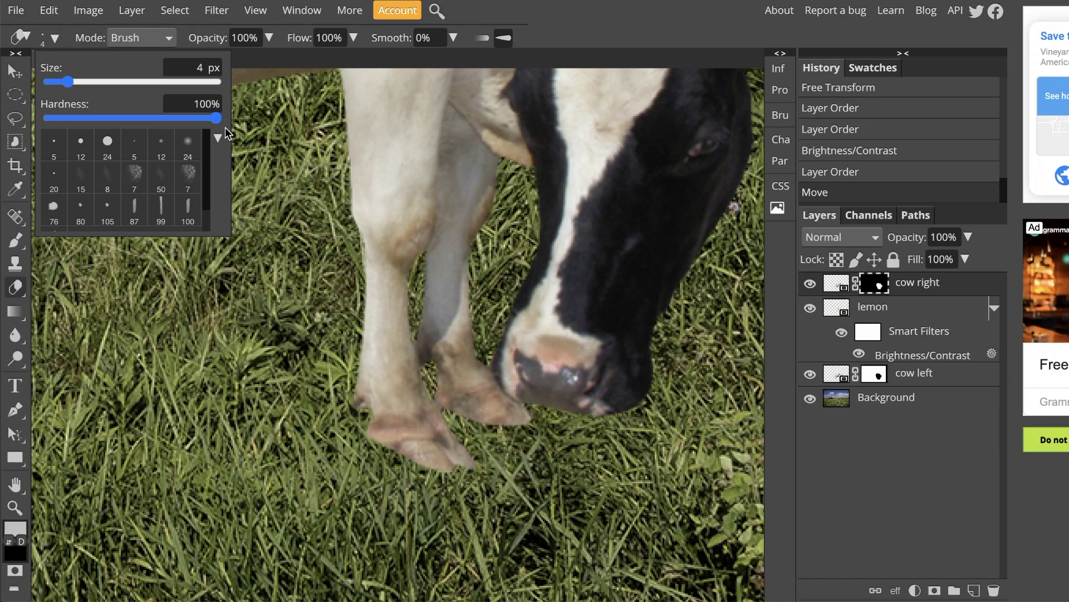
click(200, 68)
text(5)
key(Return)
click(59, 41)
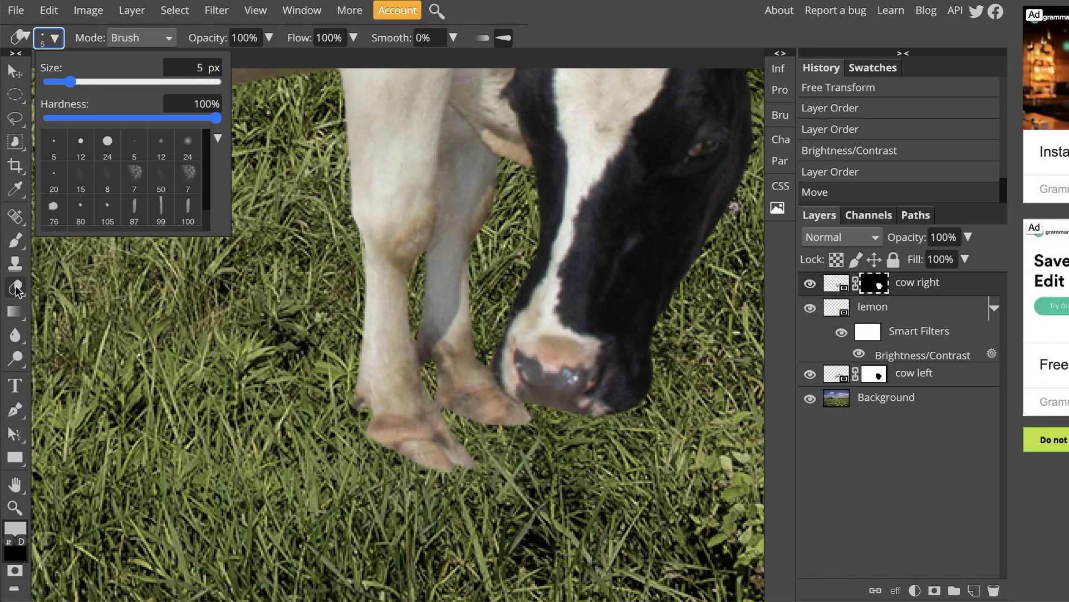
click(16, 290)
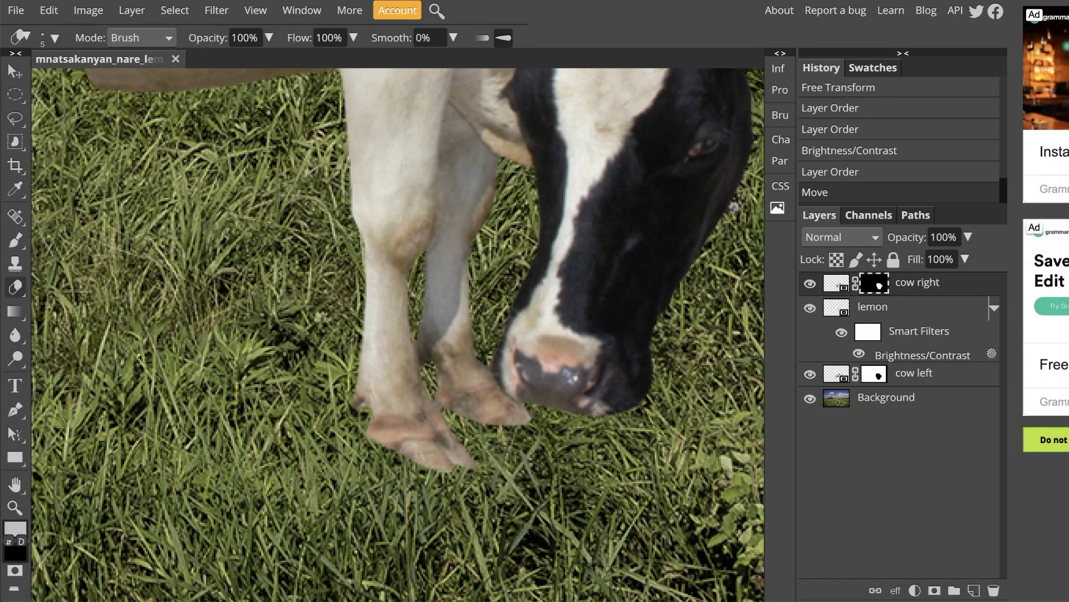
Zoom onto the right cow's hooves, shrink the eraser to 4 px and erase first grass strands across the leg.
scroll(421, 416, up, 5)
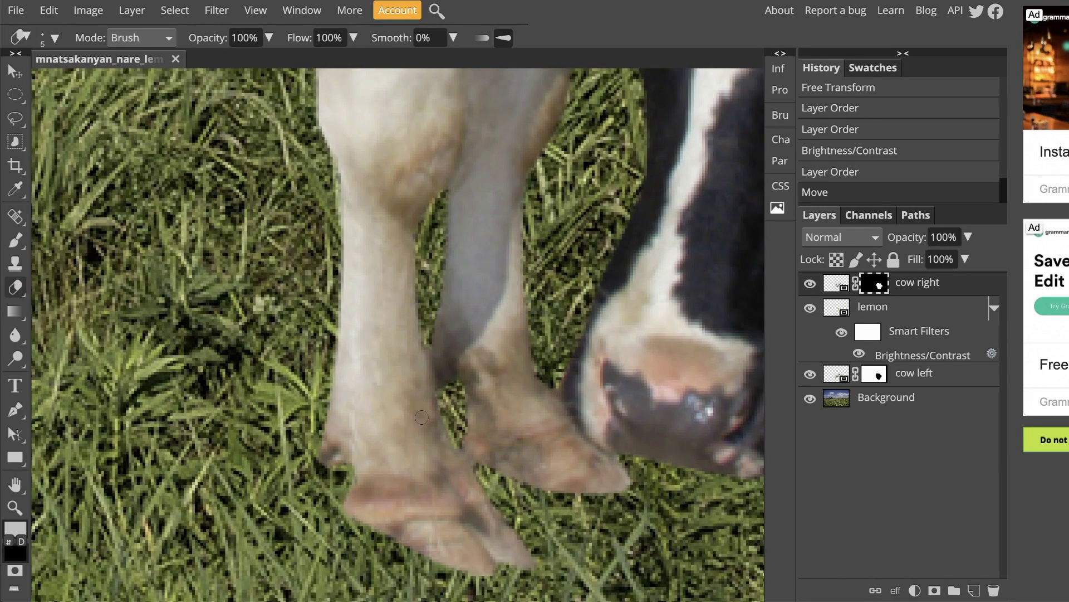
drag(421, 416, 270, 238)
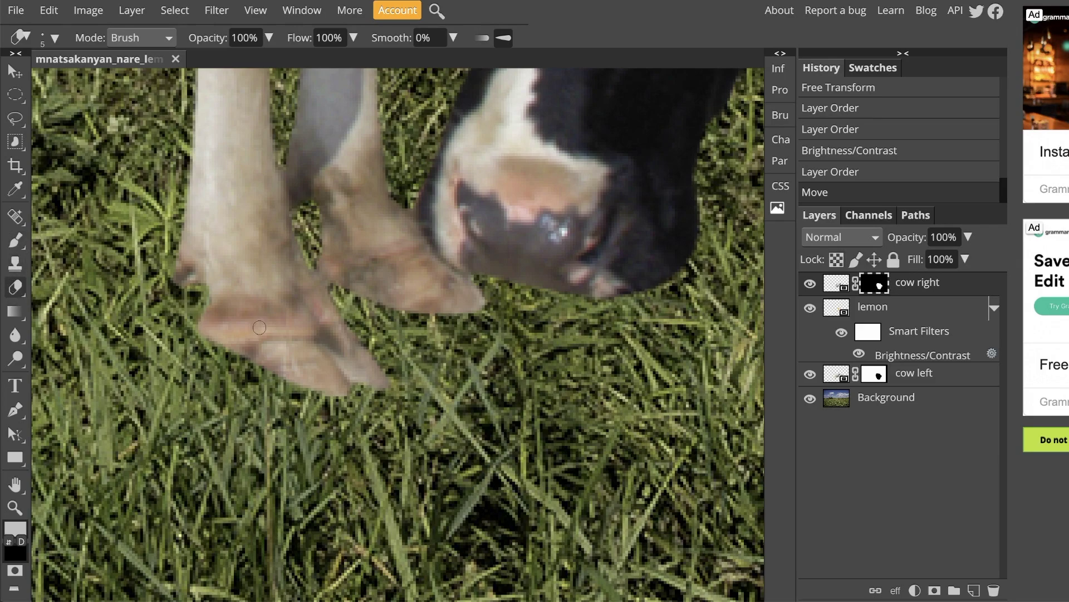
key(bracketleft)
mouse_move(208, 316)
mouse_down()
mouse_move(234, 290)
mouse_move(270, 356)
mouse_up()
mouse_move(263, 308)
mouse_down()
mouse_move(309, 395)
mouse_move(241, 275)
mouse_move(259, 376)
mouse_move(238, 278)
mouse_move(270, 372)
mouse_up()
drag(220, 334, 208, 267)
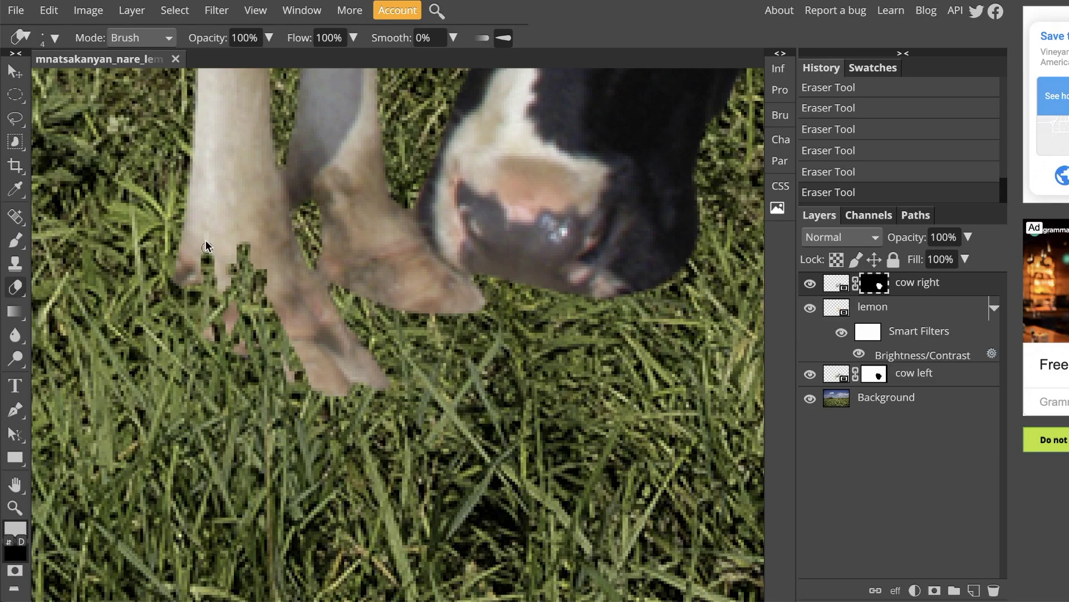
Erase more thin slivers along the hoof edge so grass blades overlap it.
drag(304, 361, 309, 410)
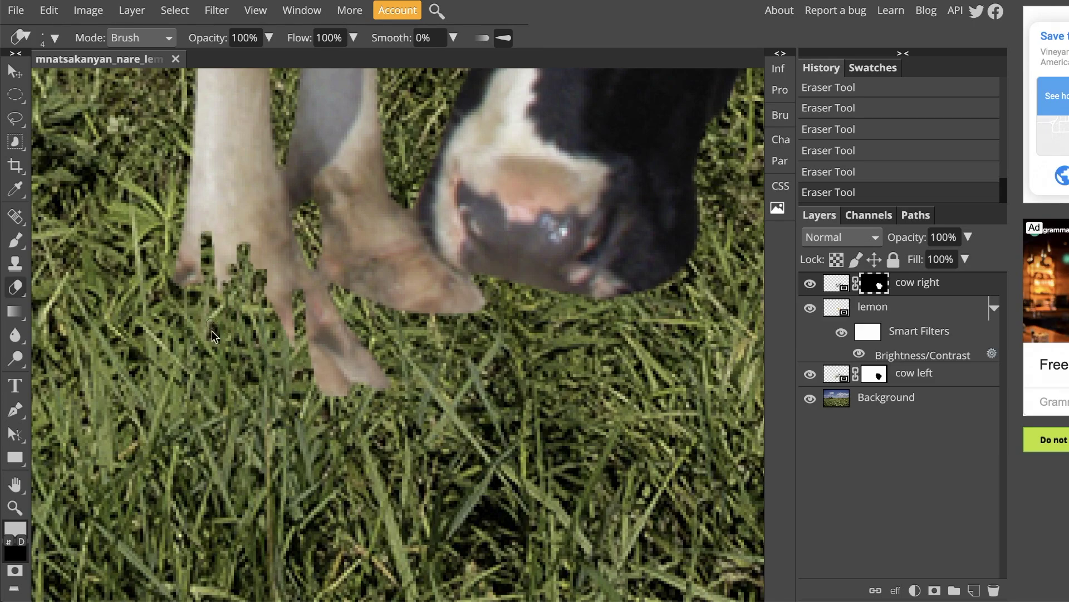
drag(183, 275, 194, 204)
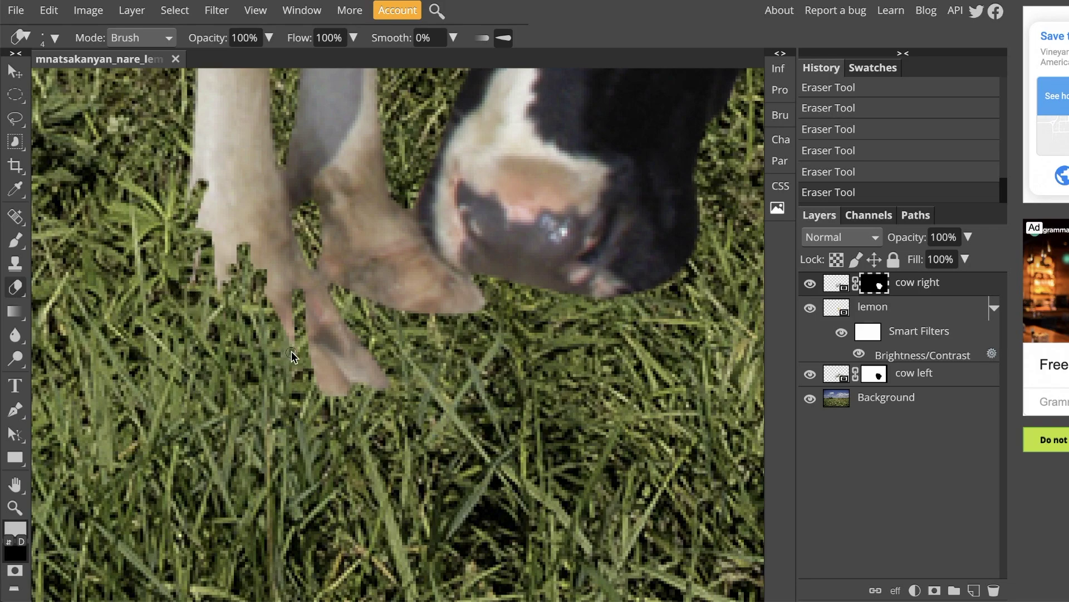
mouse_move(340, 346)
mouse_down()
mouse_move(333, 319)
mouse_move(381, 384)
mouse_move(342, 380)
mouse_move(326, 329)
mouse_up()
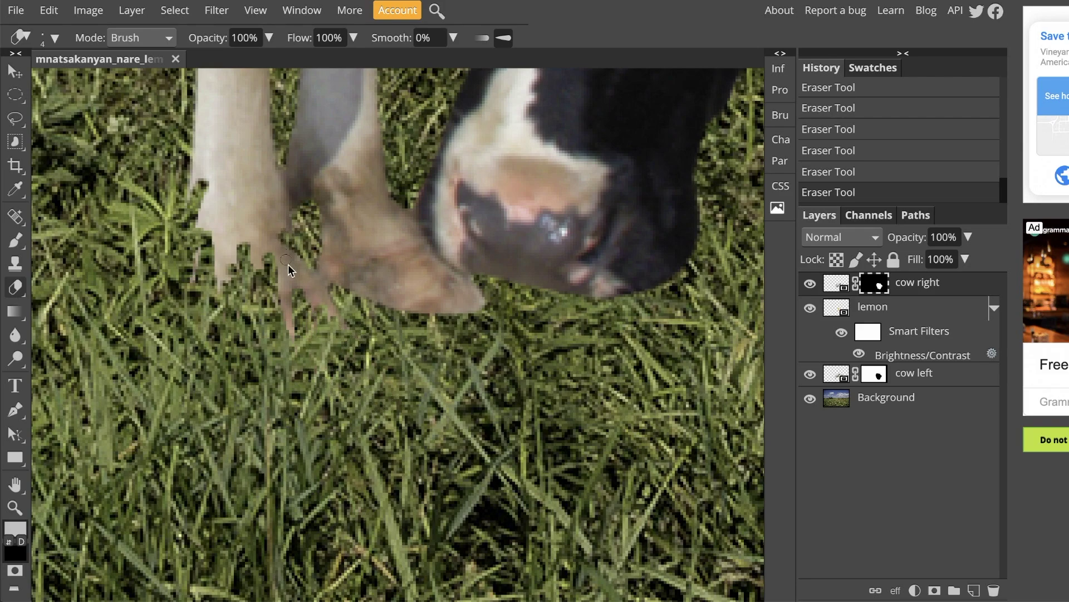
drag(299, 299, 287, 280)
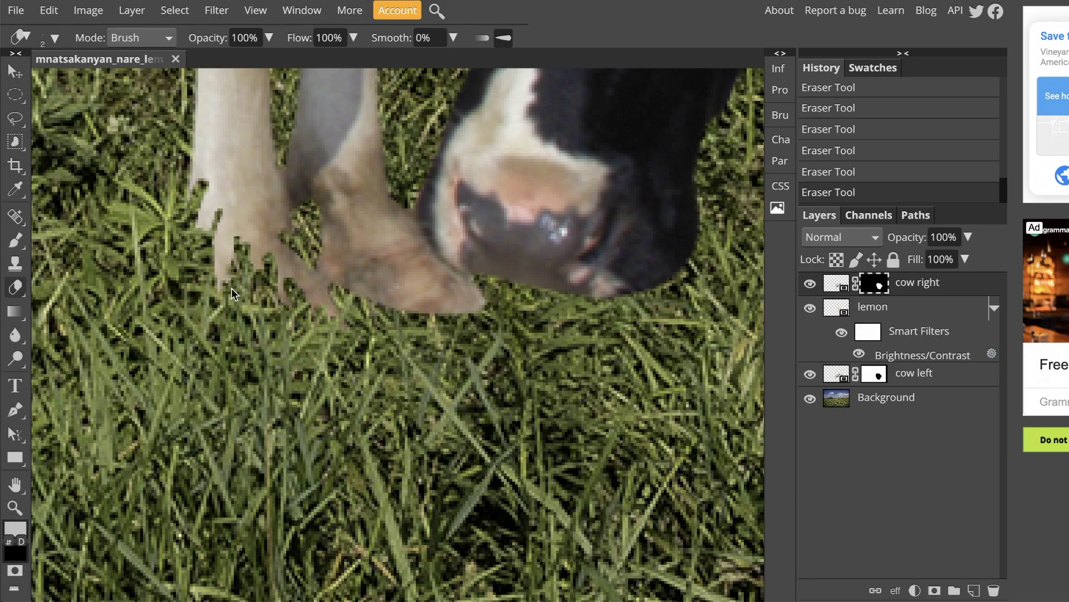
drag(258, 229, 270, 240)
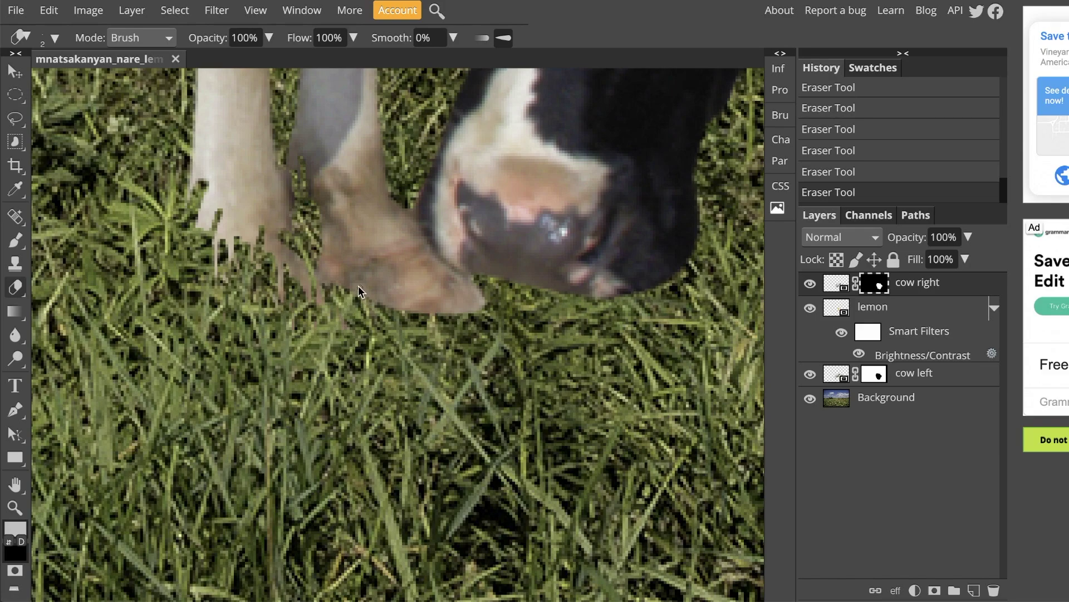
drag(337, 281, 342, 227)
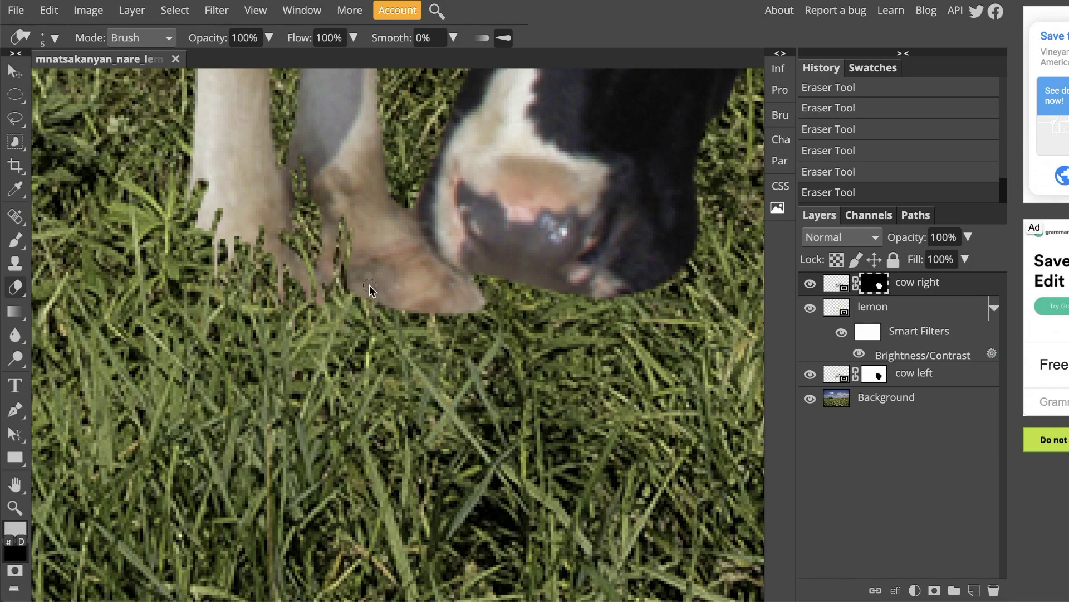
mouse_move(366, 284)
mouse_down()
mouse_move(382, 310)
mouse_move(385, 254)
mouse_move(410, 284)
mouse_up()
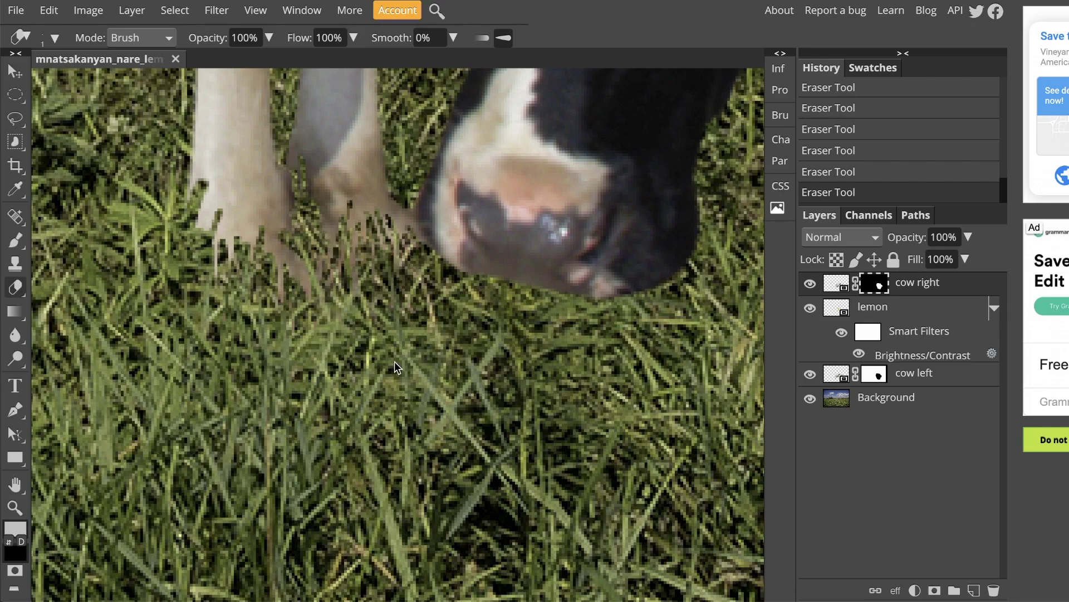
Zoom out until the whole lemon-cow composite in the field is visible.
scroll(394, 361, down, 6)
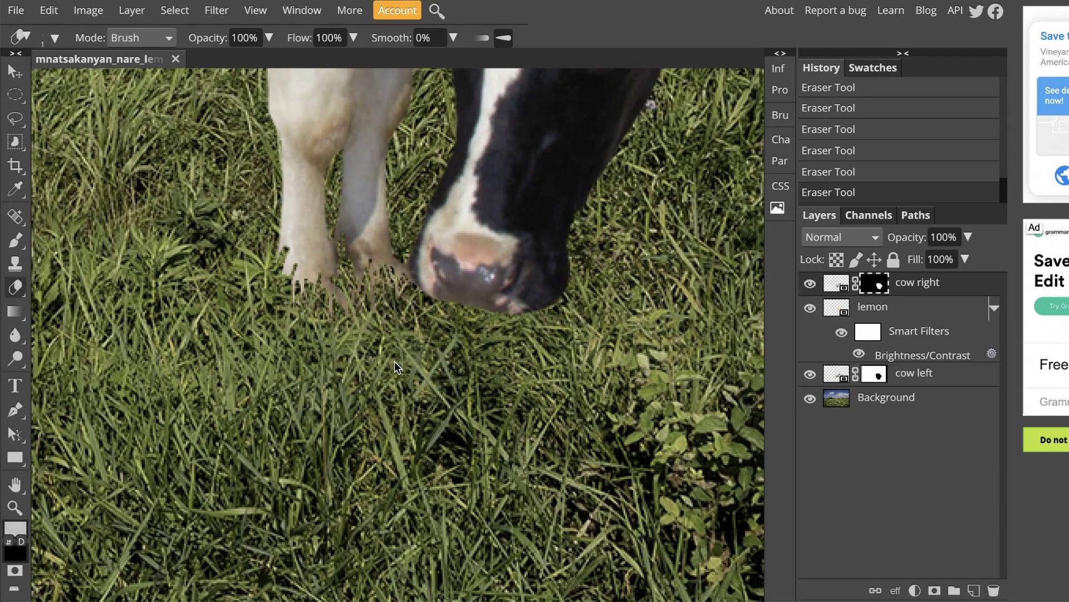
scroll(394, 361, down, 5)
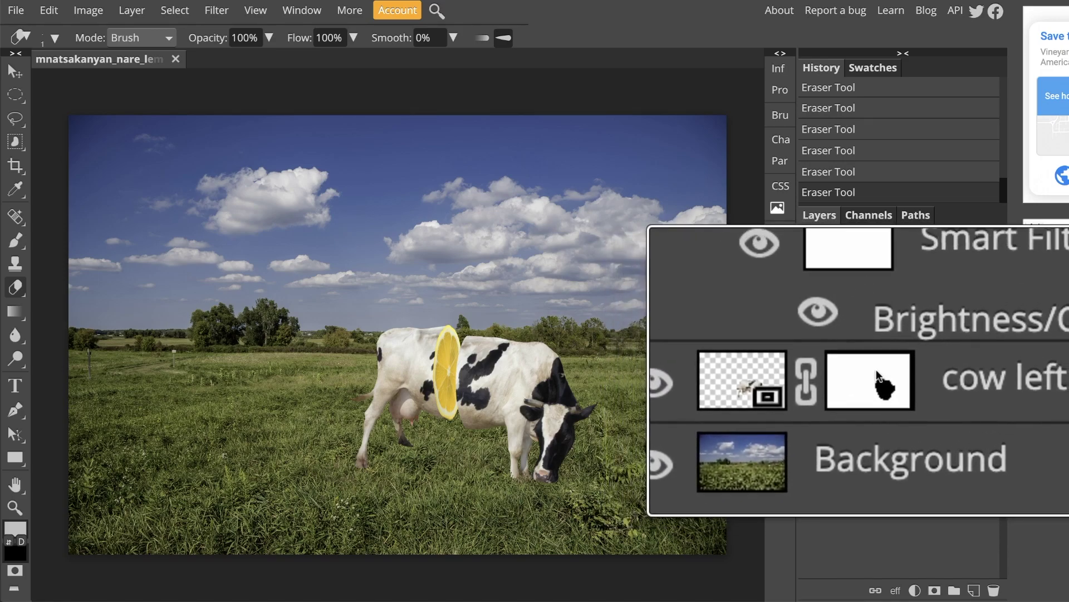
Target the cow left layer's mask and zoom in on its hoof.
click(876, 373)
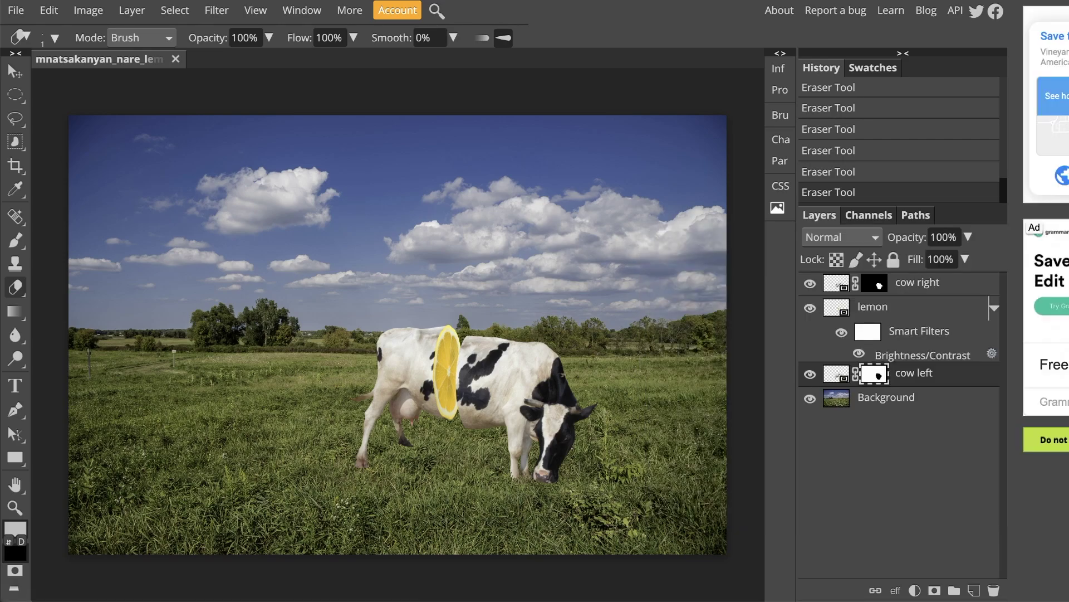
scroll(363, 467, up, 5)
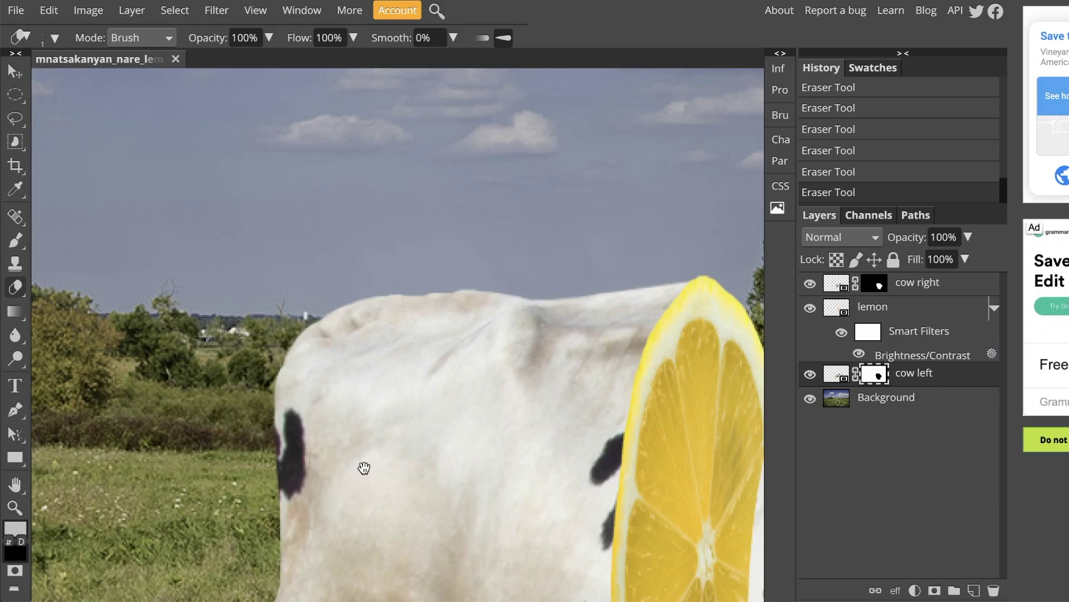
scroll(364, 468, down, 3)
drag(368, 457, 372, 184)
scroll(420, 233, up, 3)
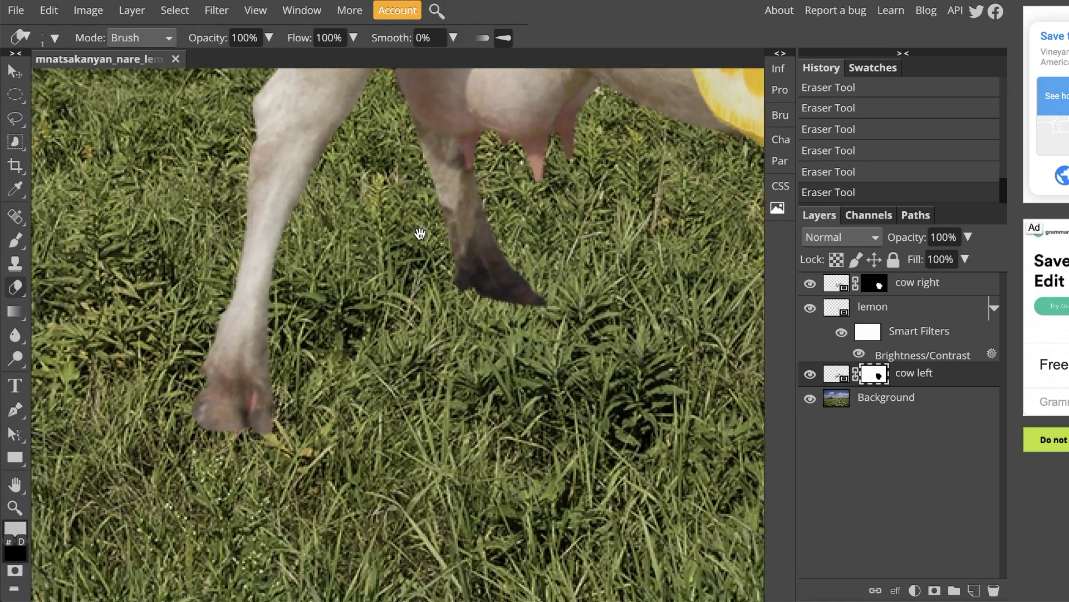
drag(420, 233, 427, 199)
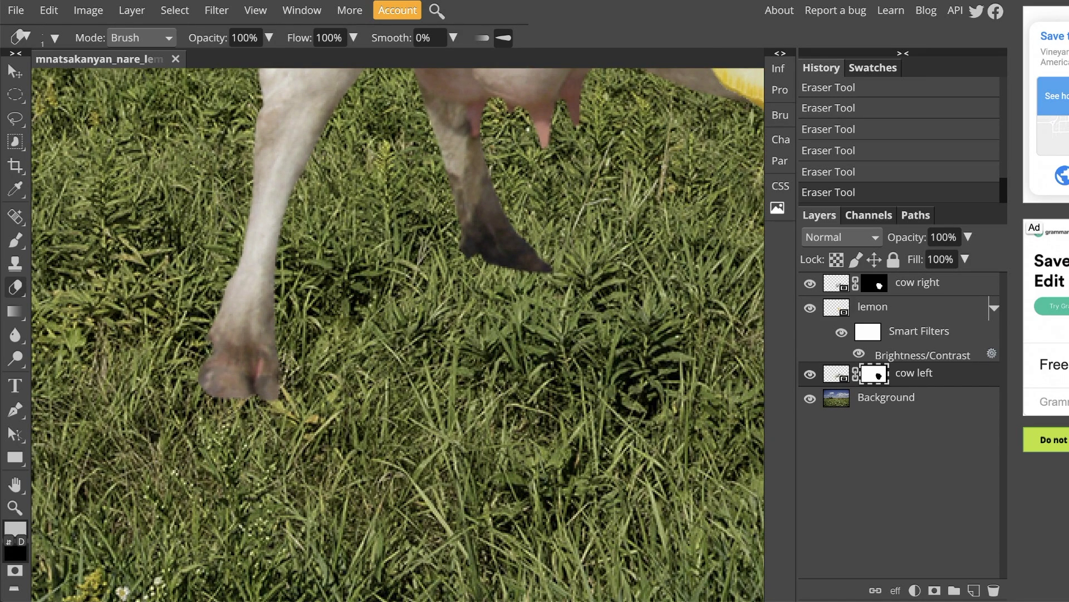
scroll(228, 380, up, 3)
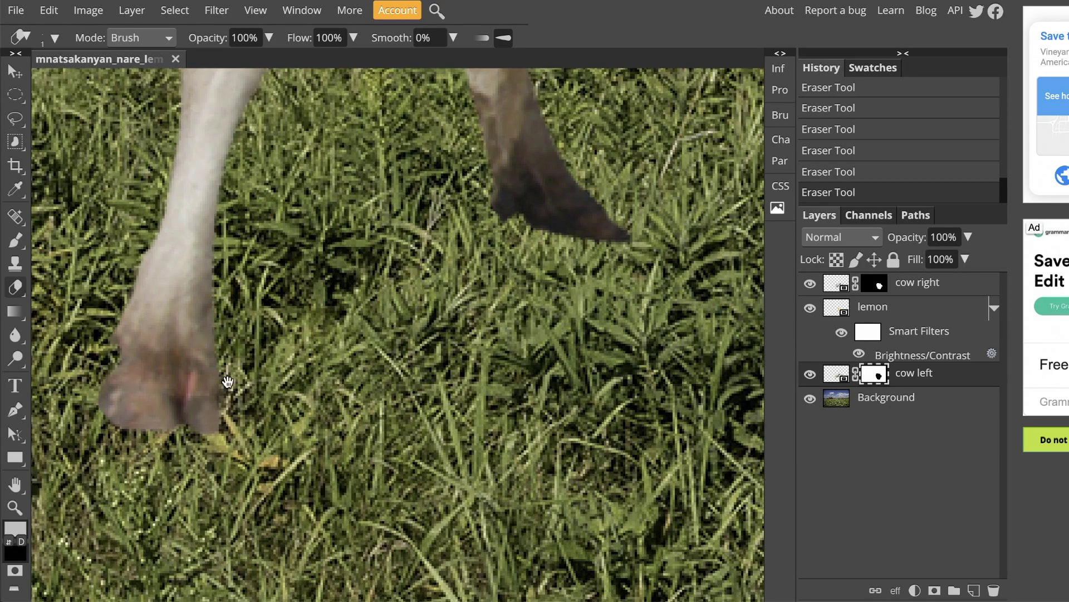
Erase thin grass streaks between the left cow's toes, nudging the eraser size with brackets.
mouse_move(397, 402)
mouse_down()
mouse_move(417, 444)
mouse_move(425, 355)
mouse_move(450, 369)
mouse_up()
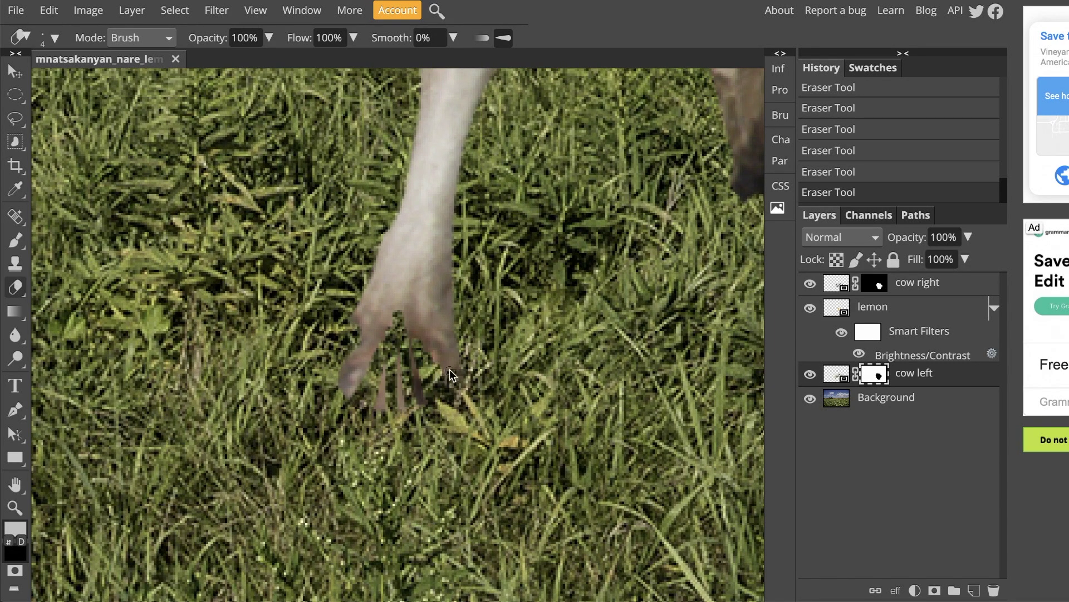
key(bracketleft)
key(bracketleft)
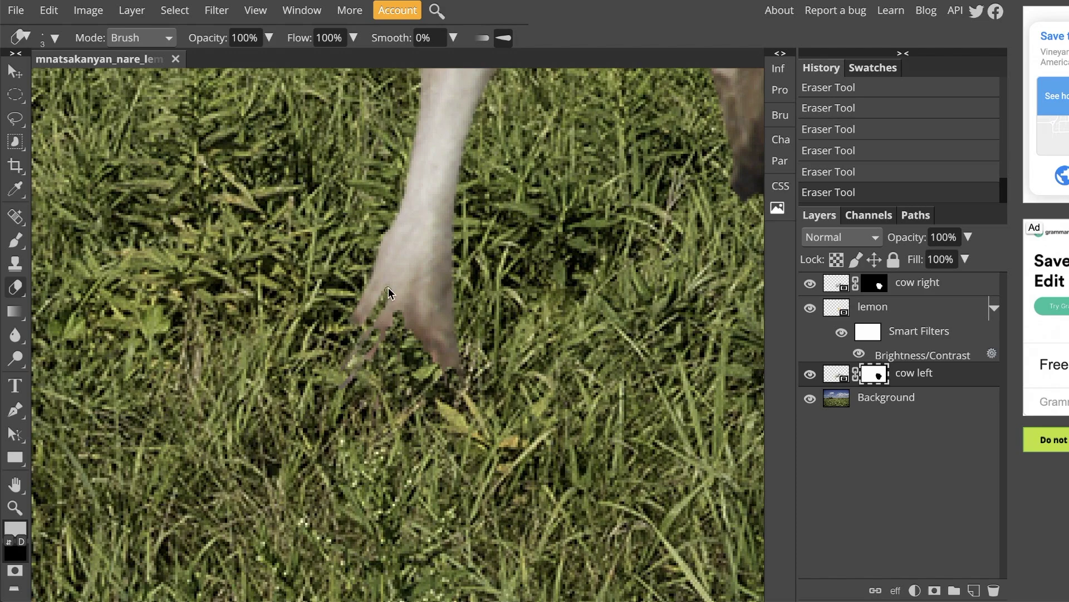
mouse_move(429, 290)
mouse_down()
mouse_move(453, 370)
mouse_move(416, 304)
mouse_up()
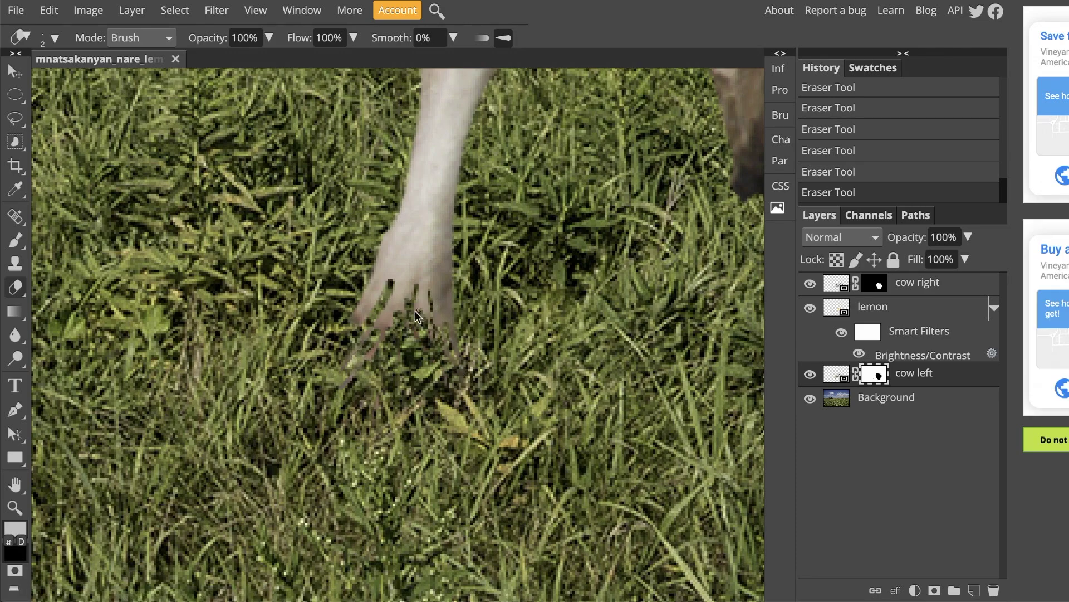
key(bracketright)
key(bracketright)
scroll(453, 356, up, 3)
scroll(452, 357, right, 5)
mouse_move(461, 323)
mouse_down()
mouse_move(449, 363)
mouse_move(495, 367)
mouse_move(460, 368)
mouse_move(437, 292)
mouse_up()
key(ctrl+0)
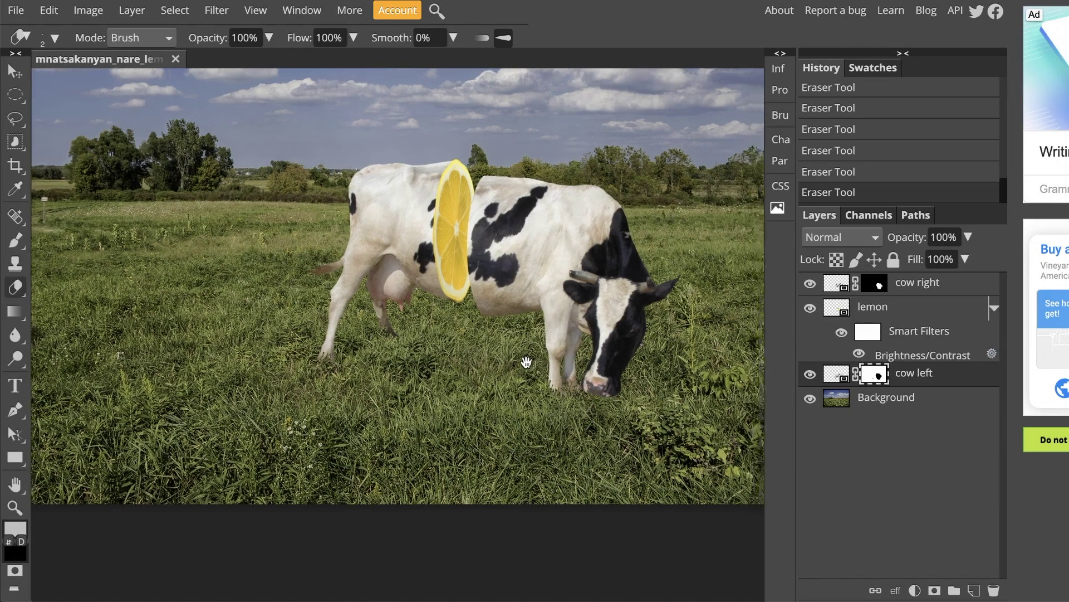
scroll(565, 368, right, 3)
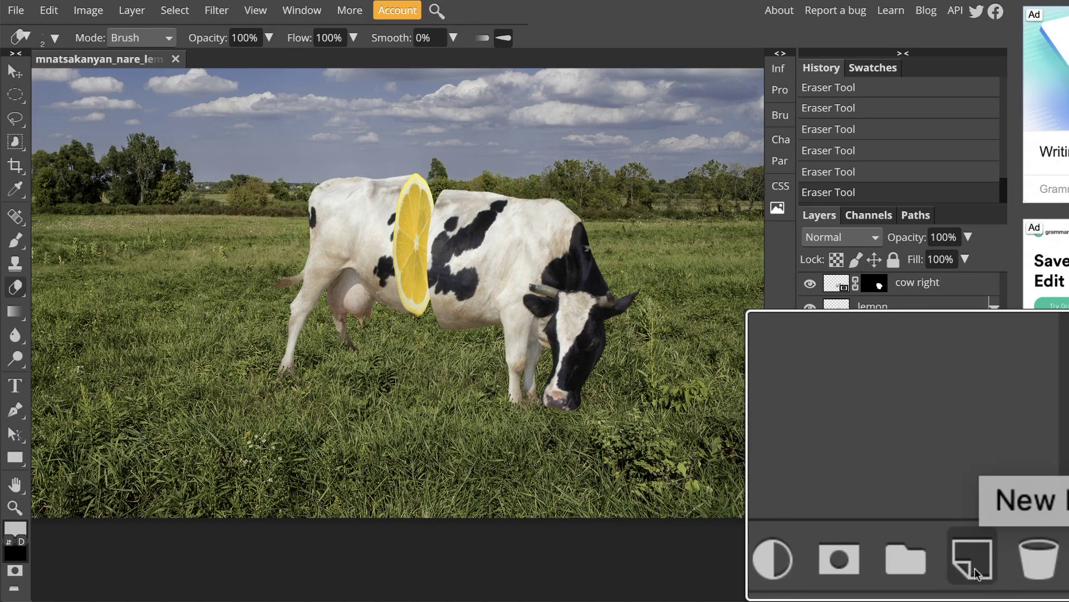
click(973, 590)
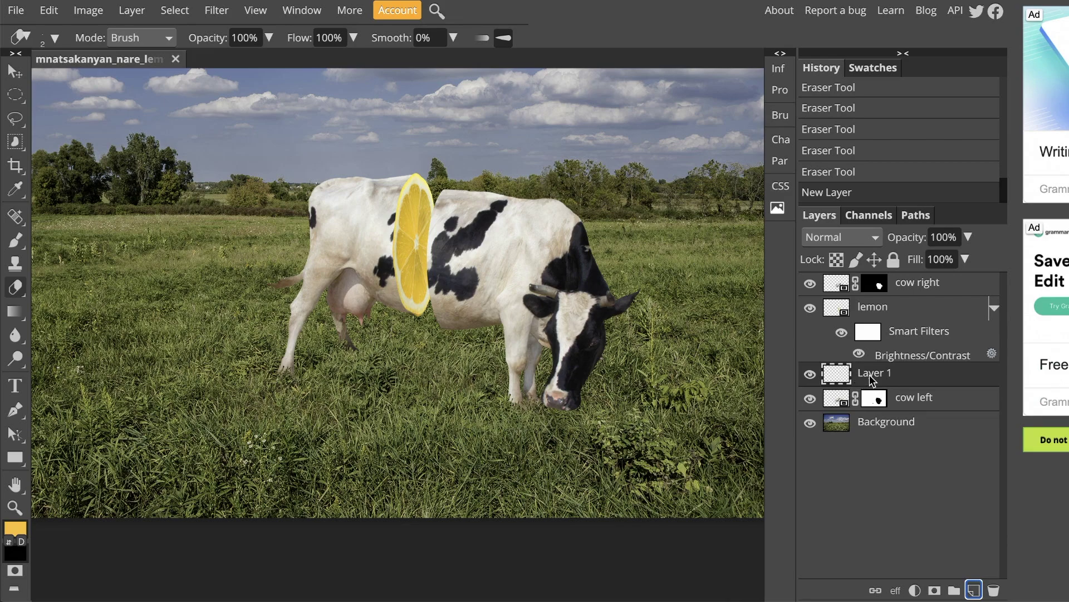
Move Layer 1 below cow left and rename it 'shadow'.
drag(876, 381, 873, 413)
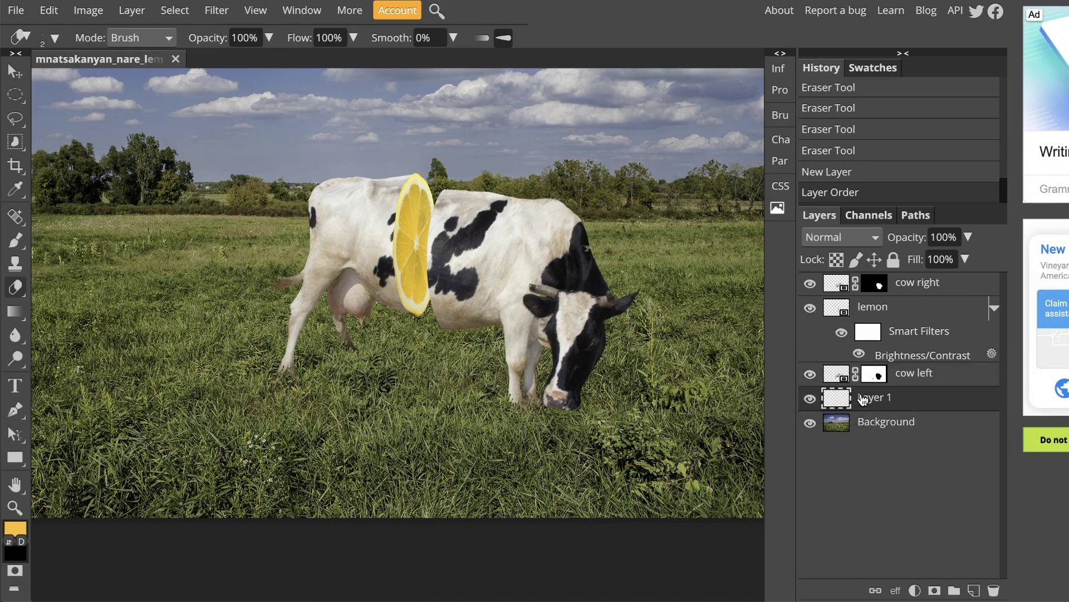
double_click(872, 397)
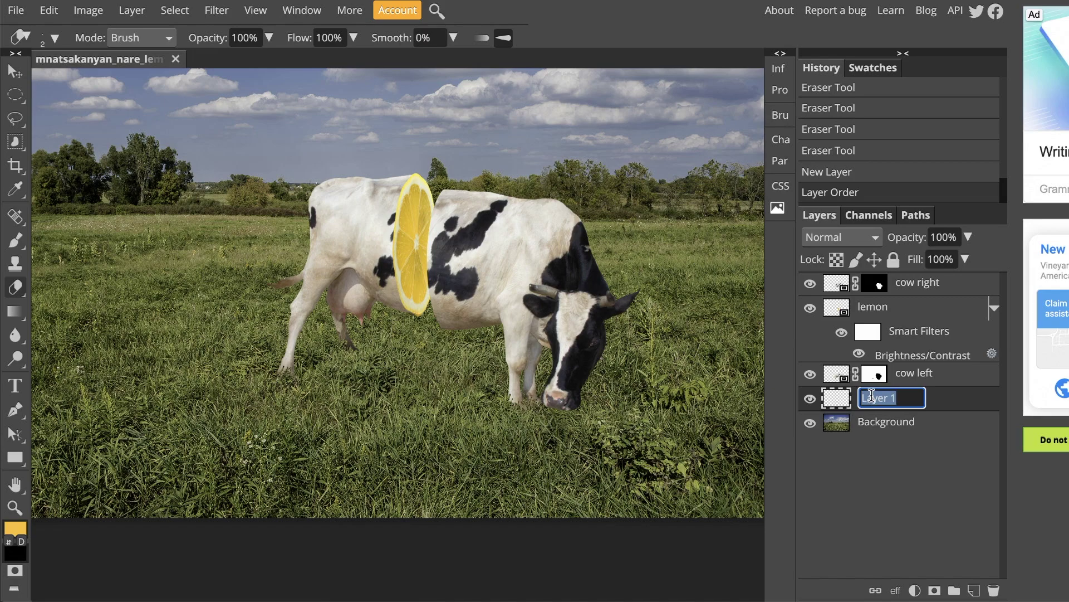
text(shadow)
key(Return)
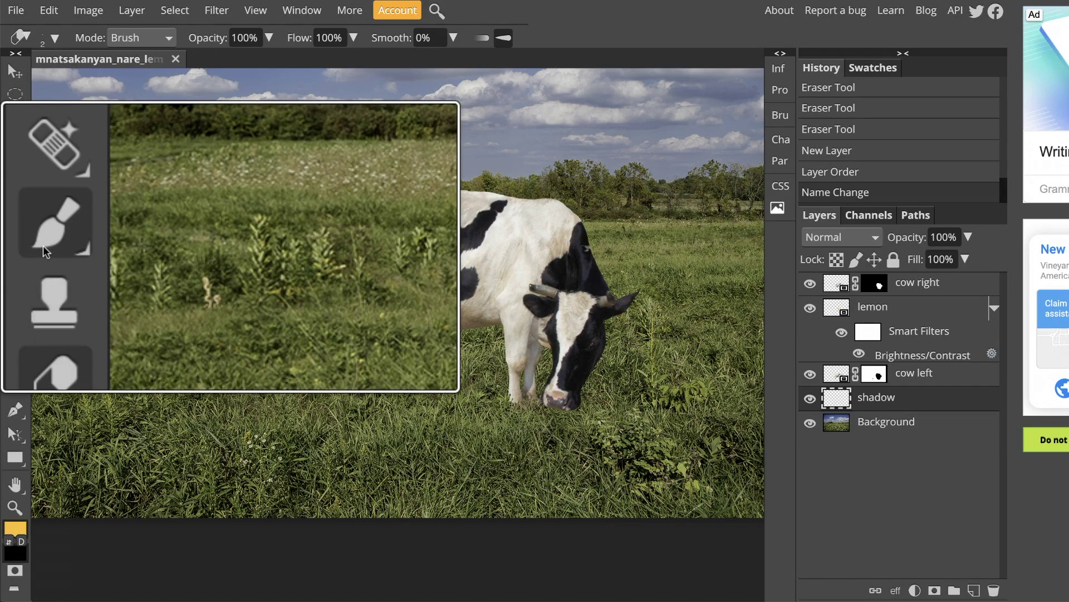
click(14, 247)
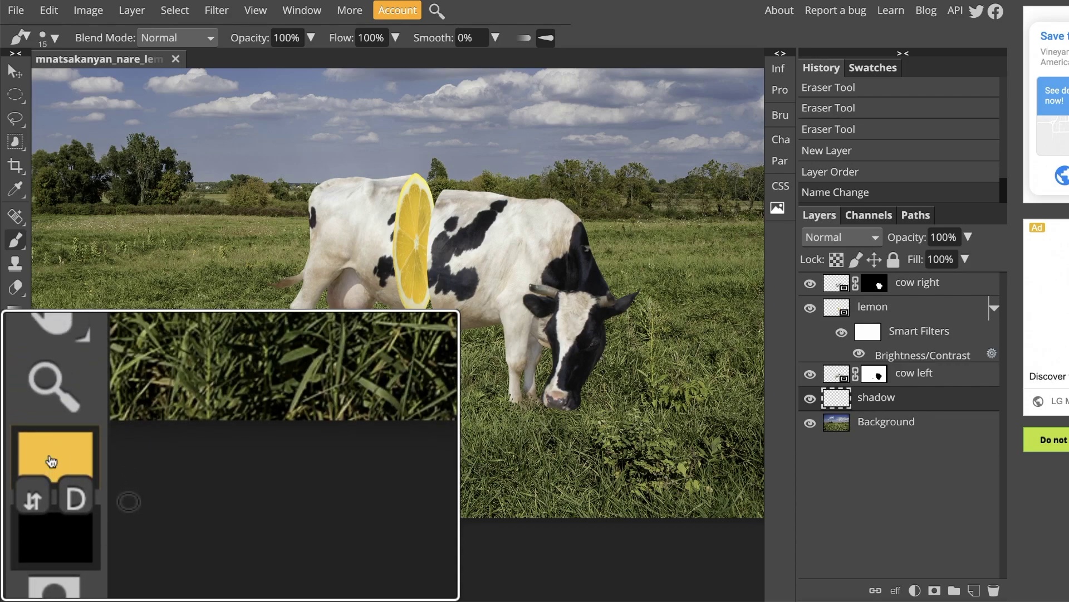
Set the foreground colour to black (000000).
click(15, 529)
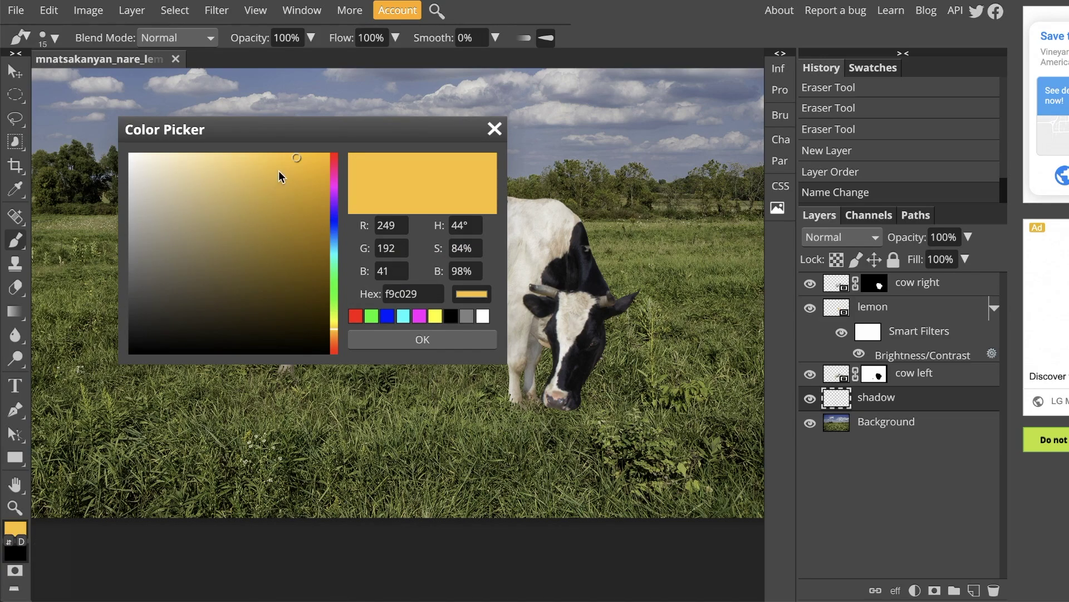
drag(293, 161, 122, 363)
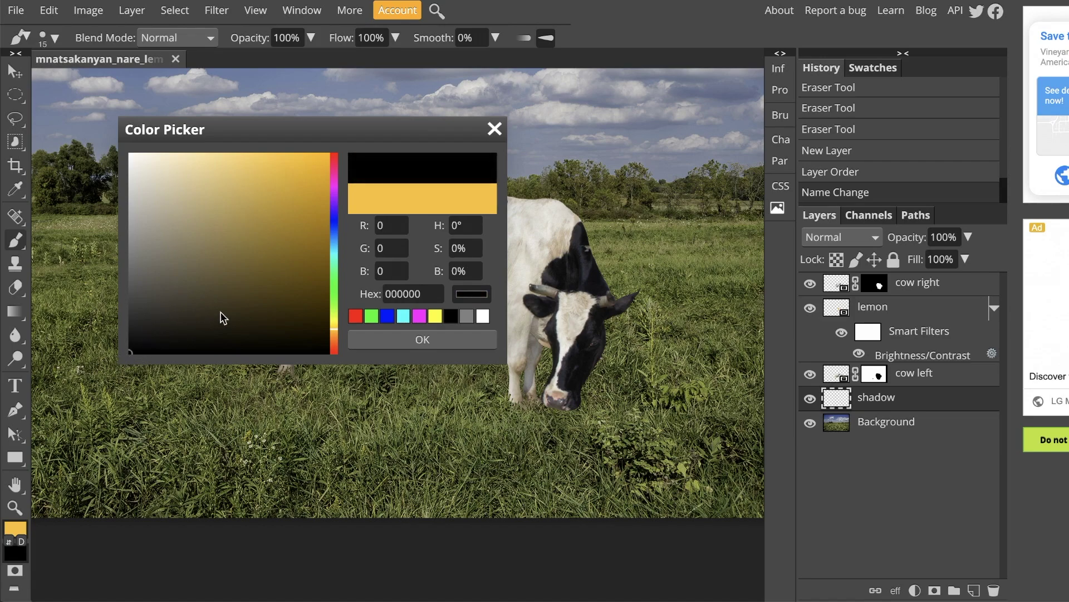
click(412, 340)
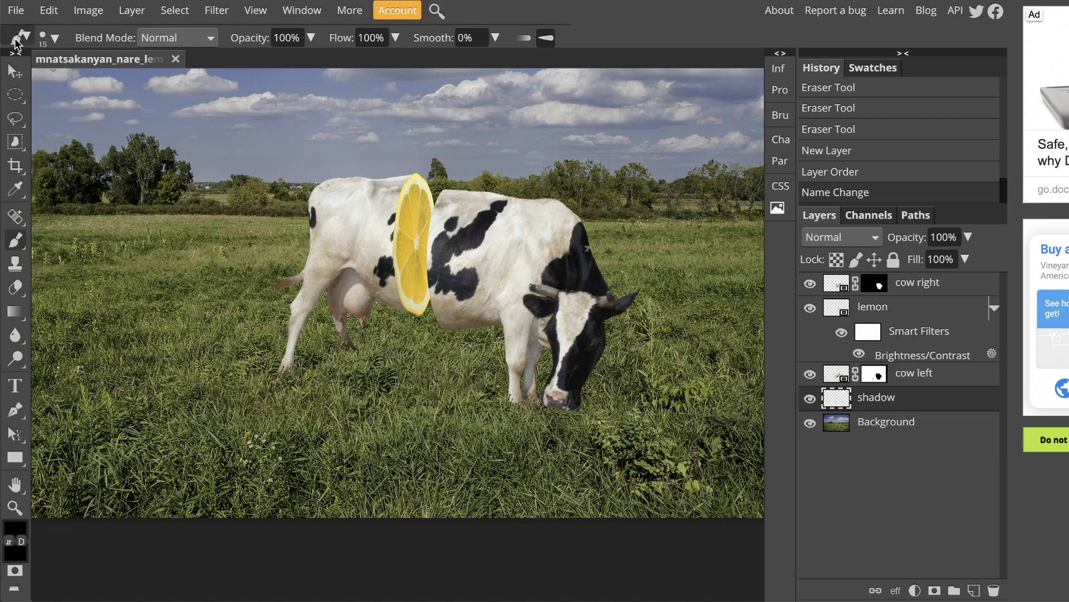
Set the brush hardness to 20.
click(55, 39)
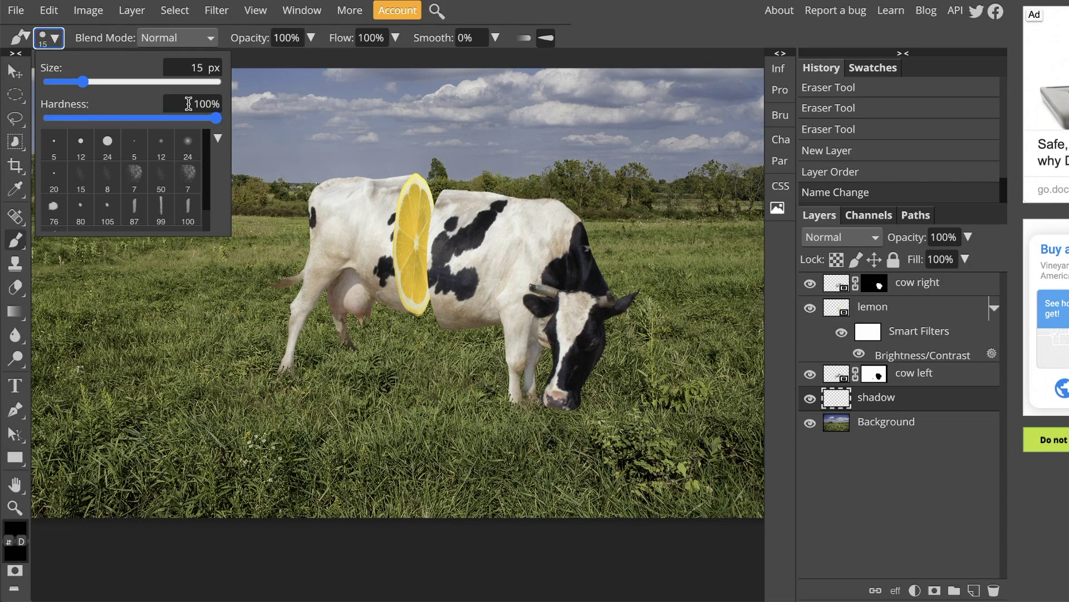
click(220, 103)
text(20)
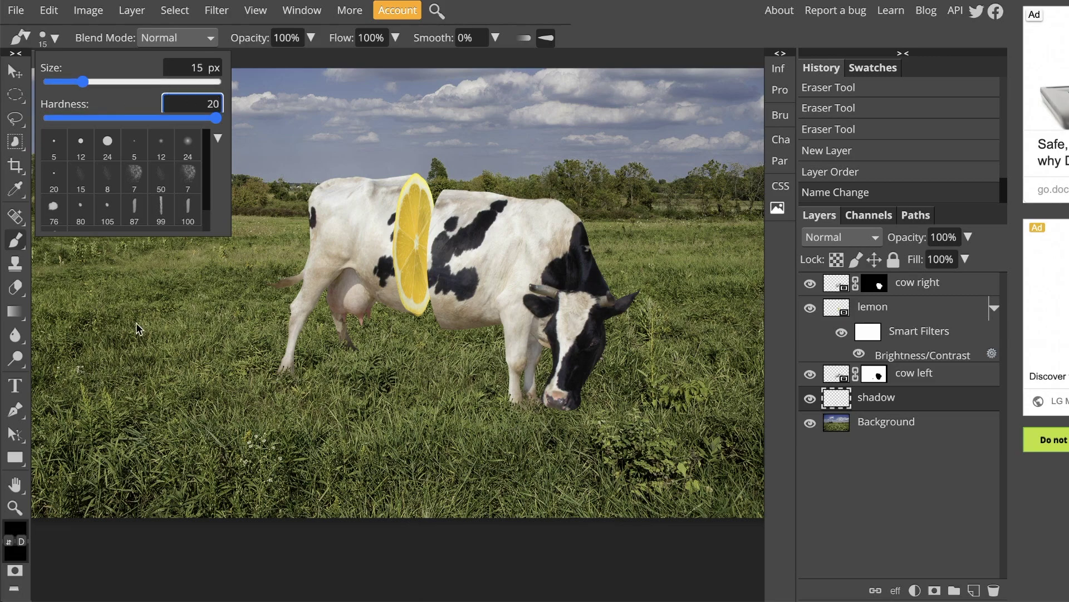
click(15, 241)
Set the brush opacity to 15%.
click(166, 303)
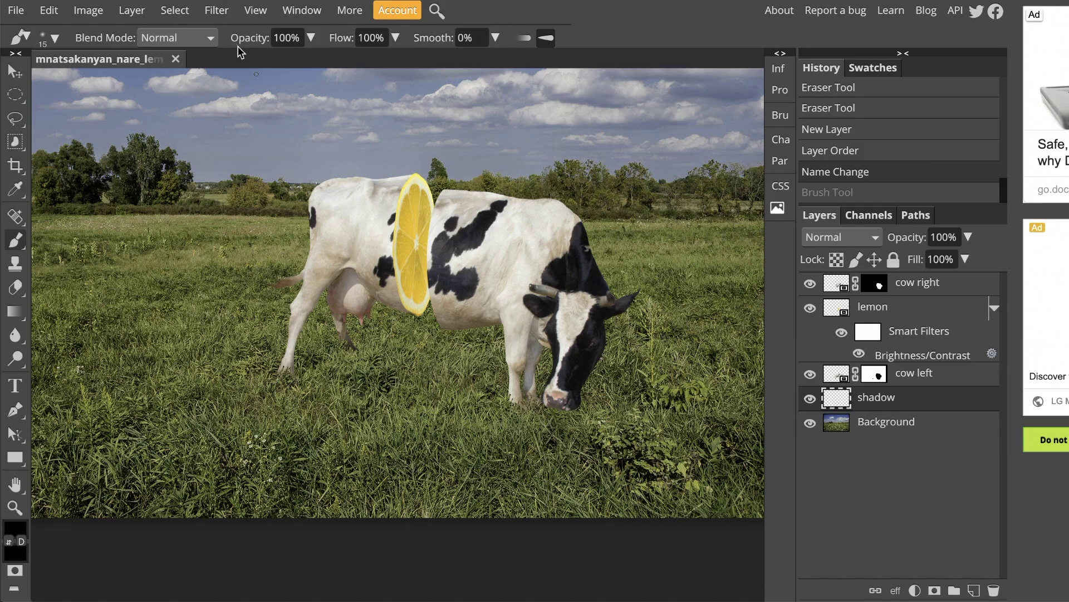
click(292, 37)
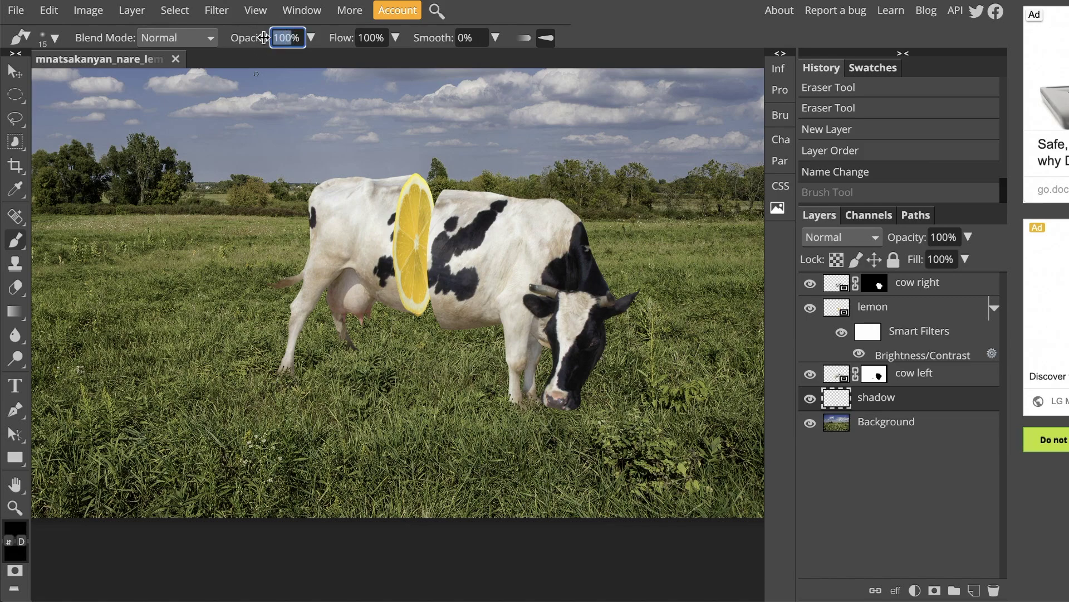
text(15)
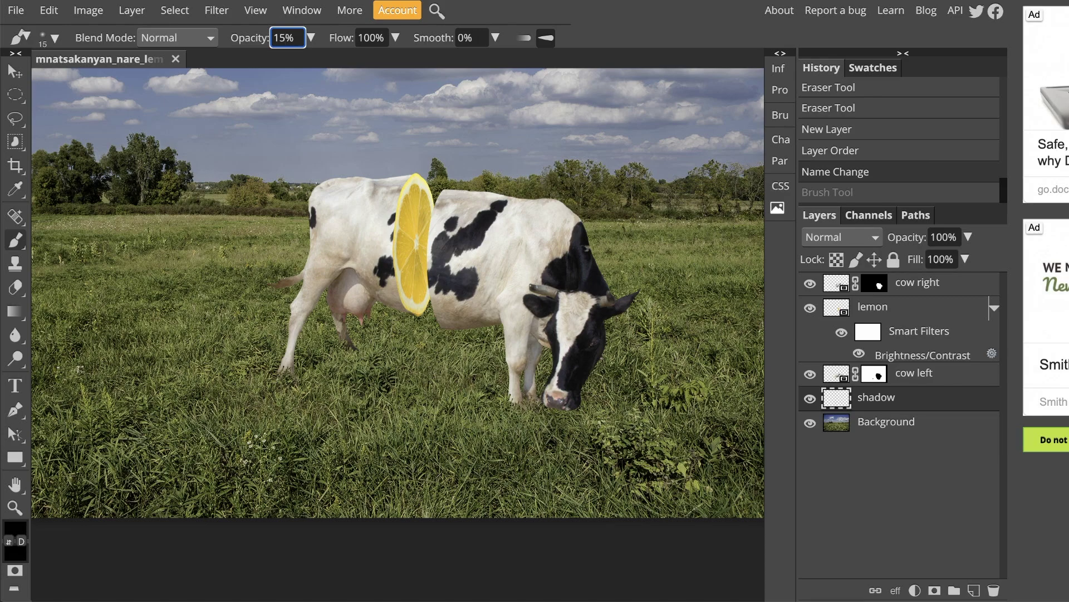
scroll(390, 382, up, 3)
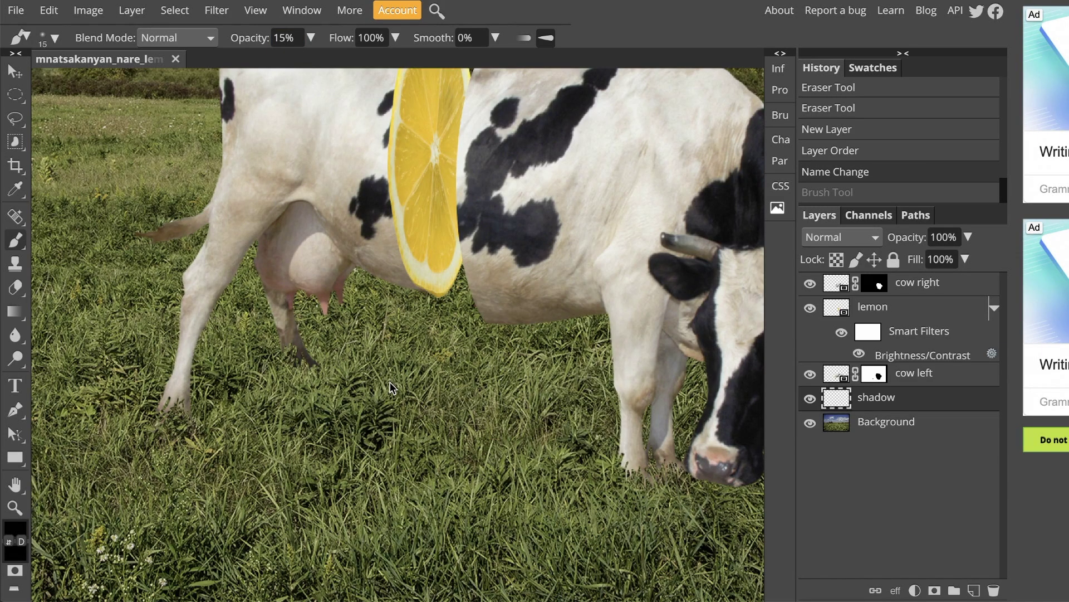
Enlarge the brush to 70 and paint faint black strokes under the hind legs and belly.
drag(463, 379, 406, 387)
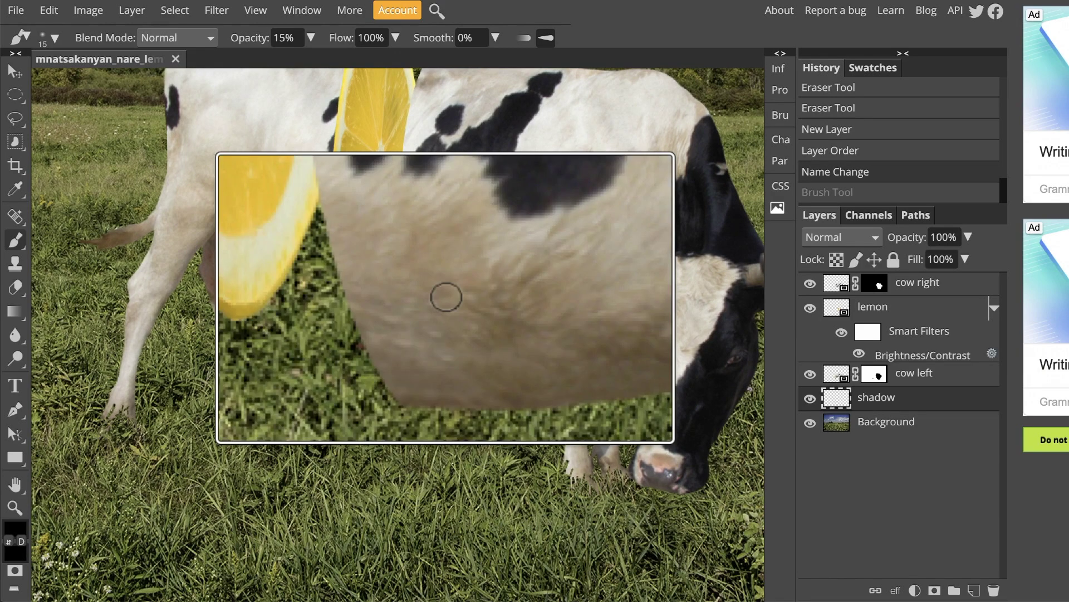
key(bracketright)
key(bracketright)
key(bracketright)
key(bracketright)
key(bracketright)
key(bracketright)
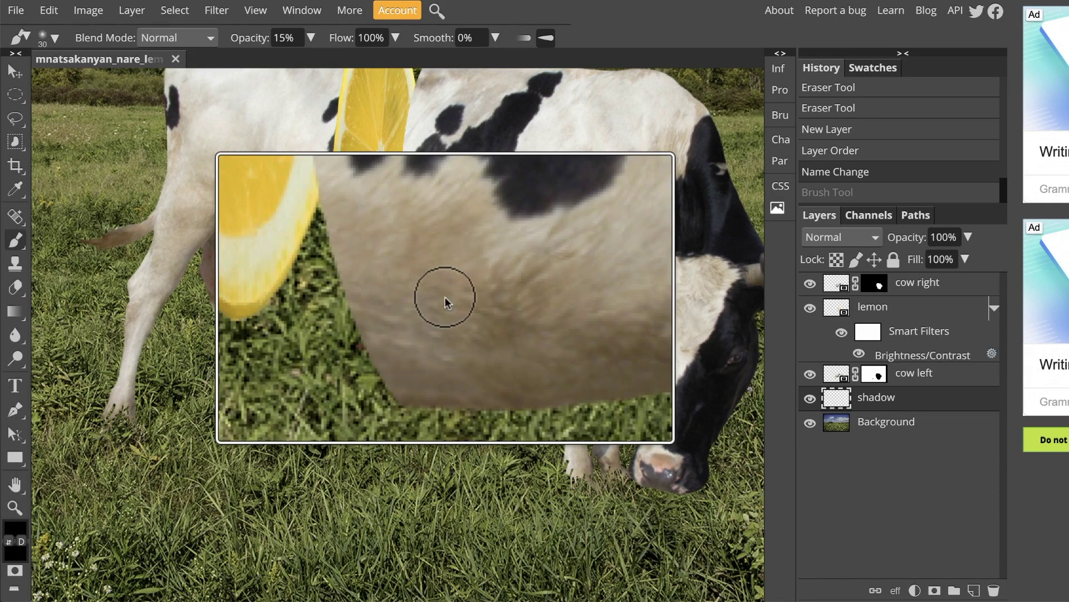
key(bracketright)
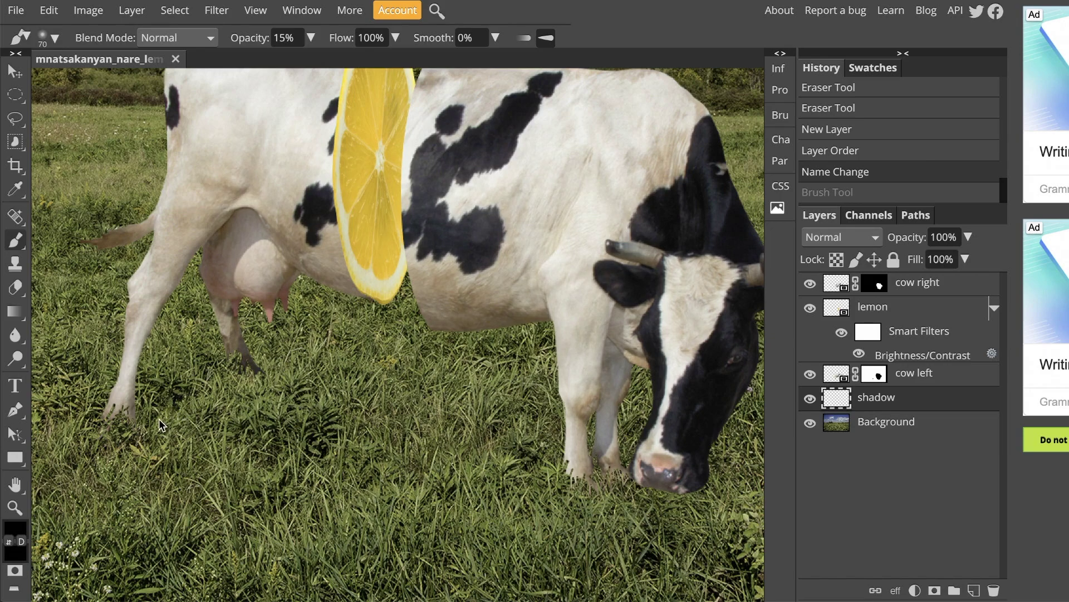
mouse_move(242, 386)
mouse_down()
mouse_move(238, 409)
mouse_move(279, 395)
mouse_move(299, 414)
mouse_move(393, 445)
mouse_up()
drag(379, 404, 406, 454)
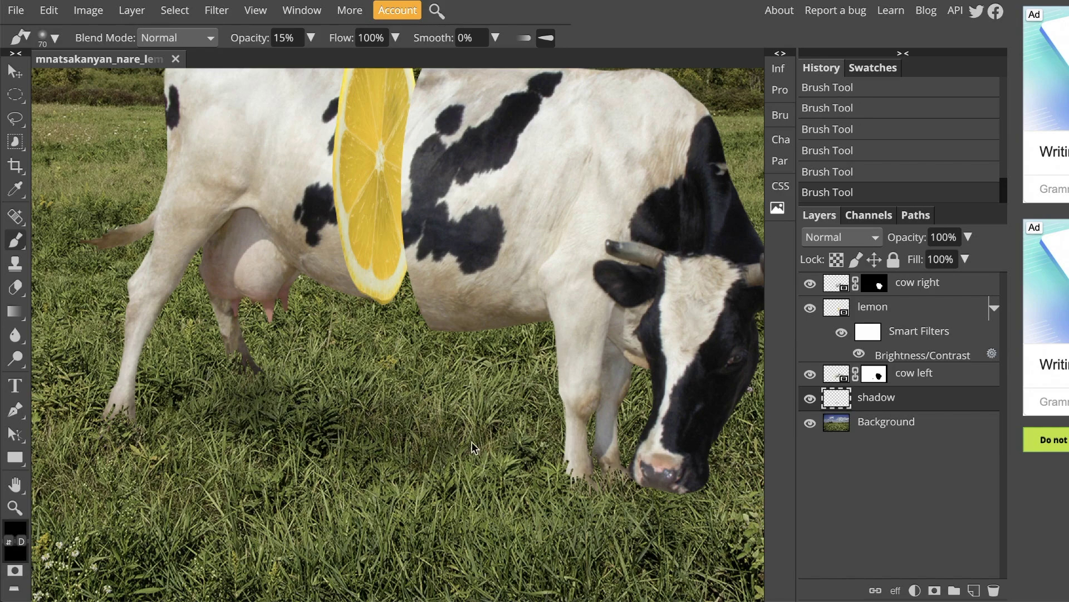
drag(516, 460, 542, 441)
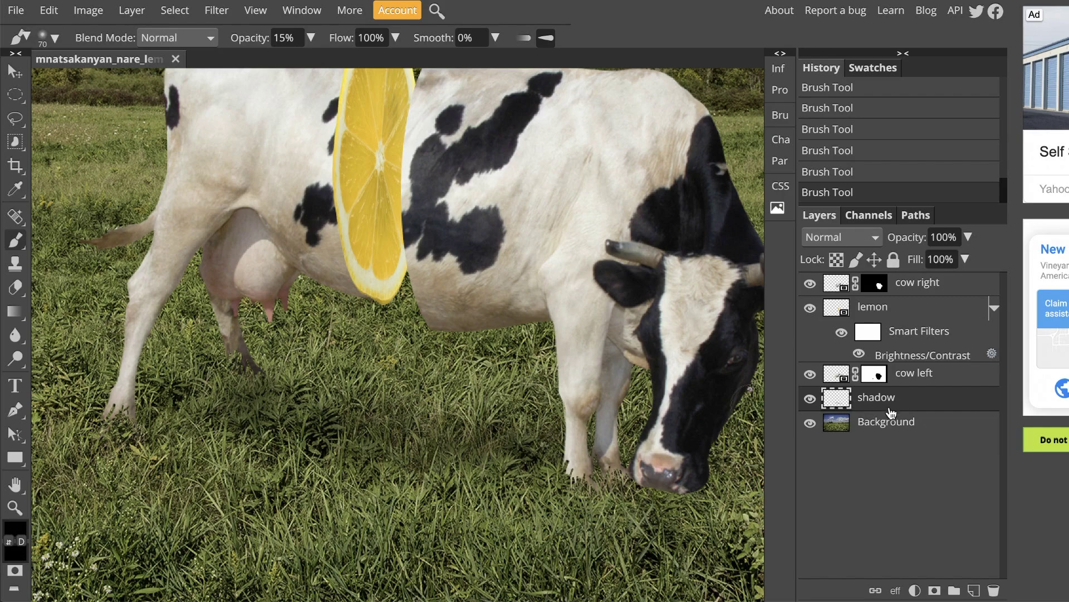
Add faint shadow across the grass, around the hind hooves and under the belly.
mouse_move(162, 413)
mouse_down()
mouse_move(220, 401)
mouse_move(234, 384)
mouse_move(287, 434)
mouse_move(317, 445)
mouse_up()
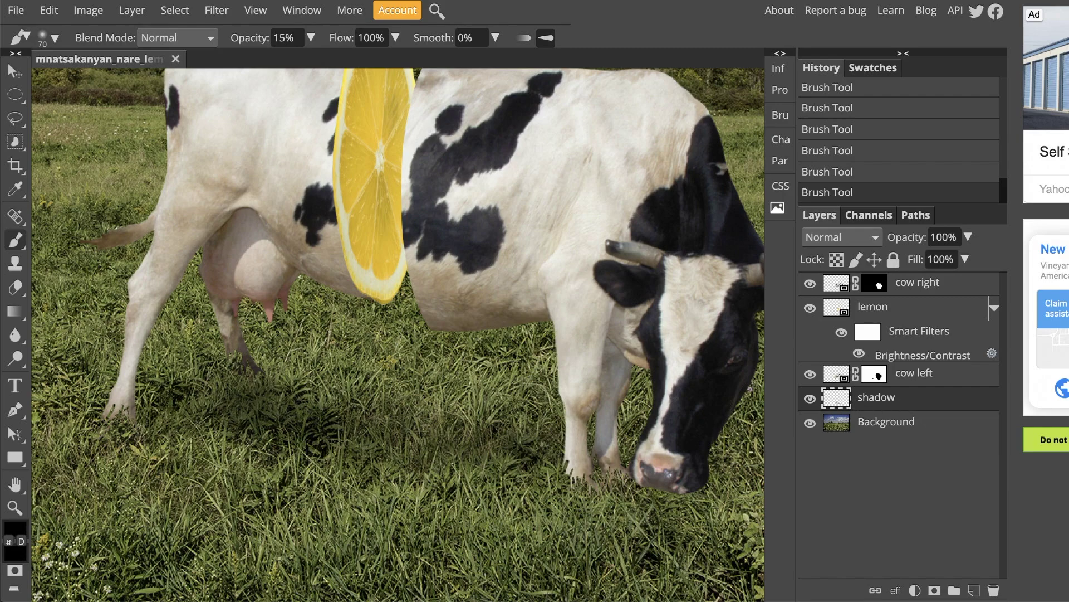
drag(177, 424, 214, 461)
drag(289, 443, 321, 471)
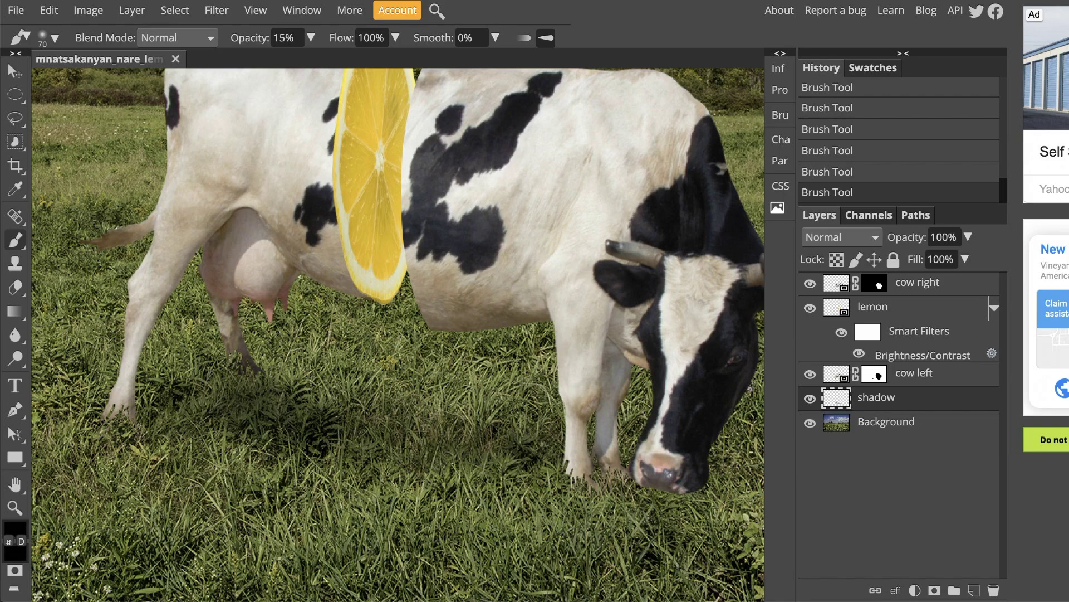
drag(397, 456, 432, 487)
drag(376, 437, 400, 465)
mouse_move(416, 402)
mouse_down()
mouse_move(454, 473)
mouse_move(526, 430)
mouse_move(494, 469)
mouse_move(533, 499)
mouse_move(563, 449)
mouse_up()
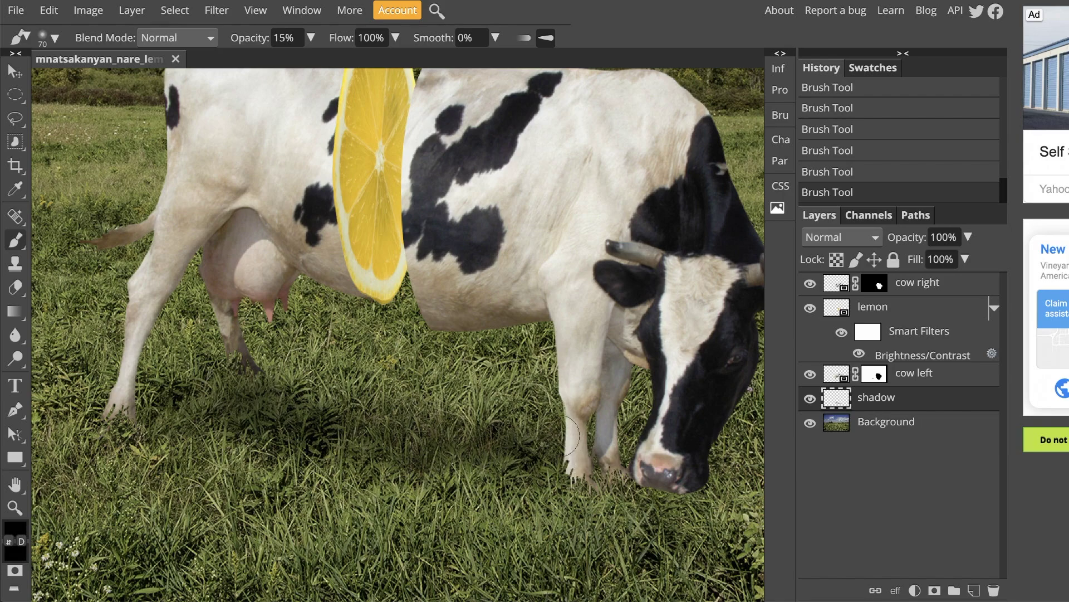
click(538, 432)
click(485, 495)
drag(458, 473, 466, 471)
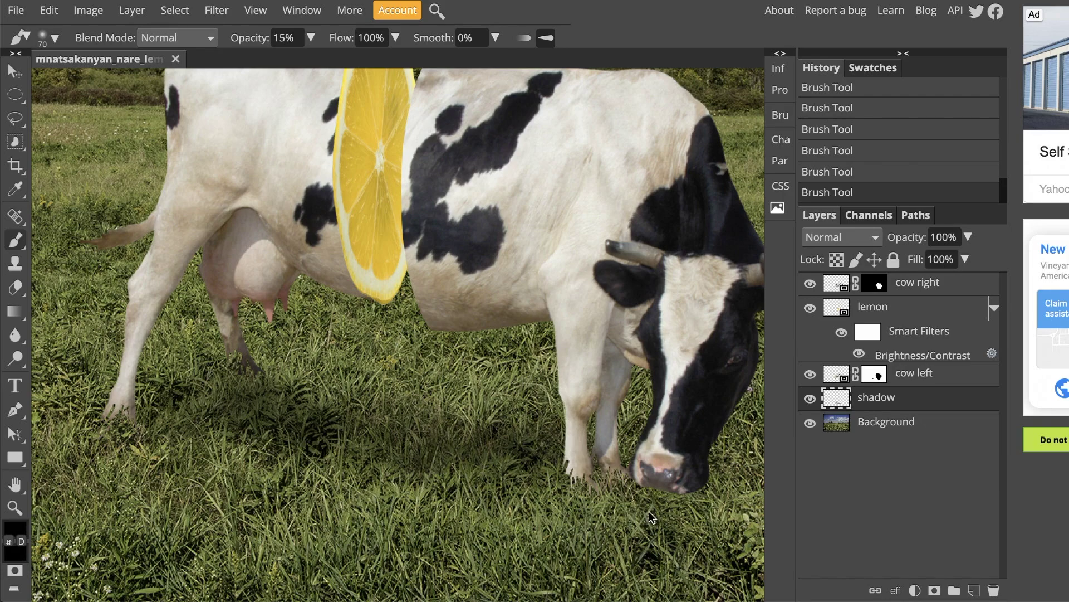
Dab shadow on the grass under the cow's nose and slightly darken below the belly.
mouse_move(599, 512)
mouse_down()
mouse_move(573, 520)
mouse_move(470, 492)
mouse_up()
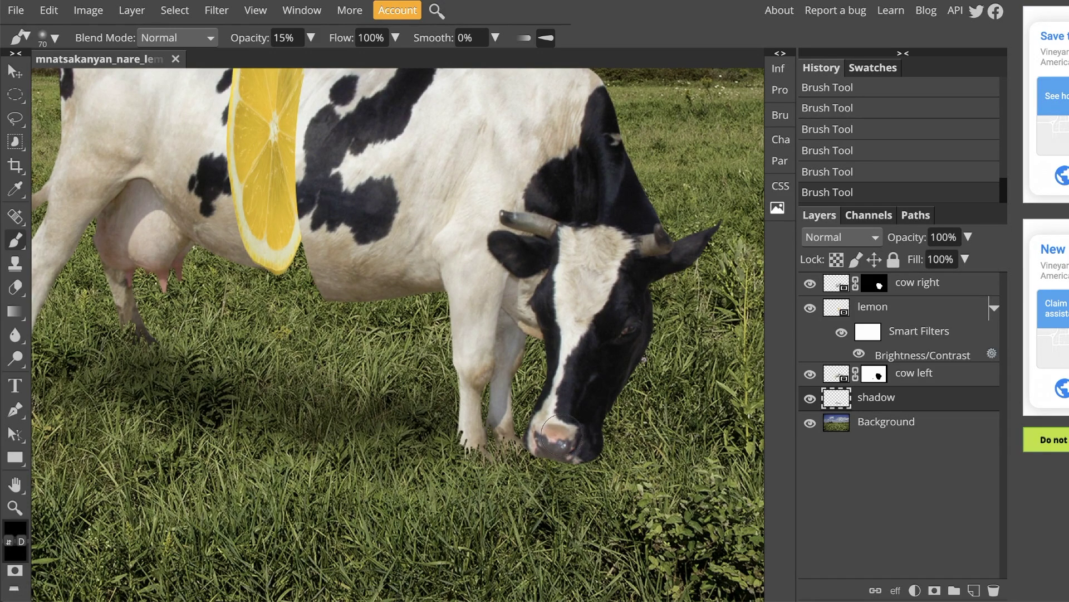
click(588, 470)
click(577, 482)
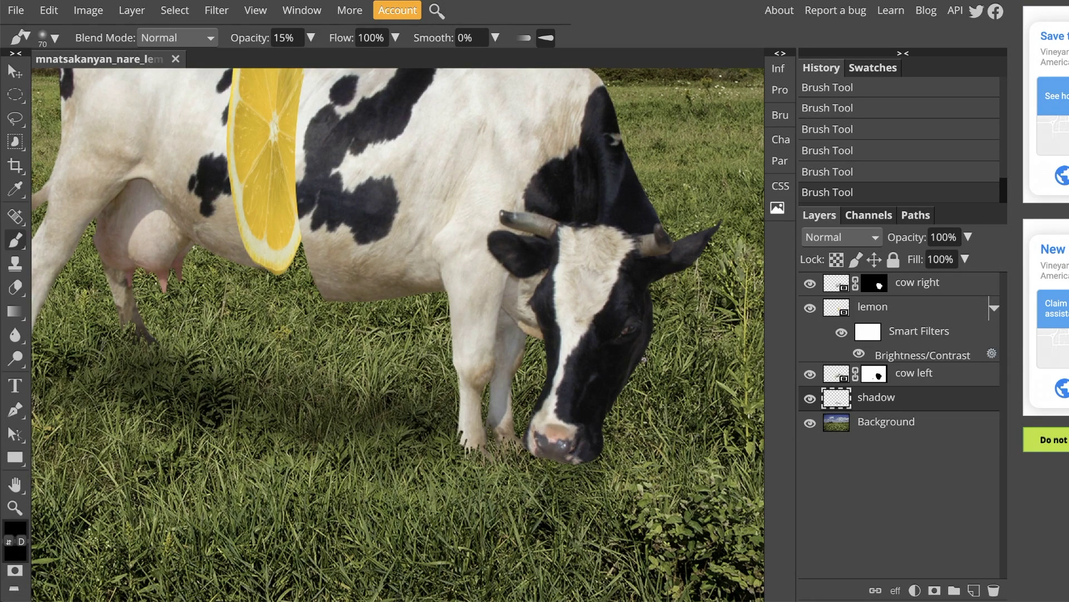
click(548, 473)
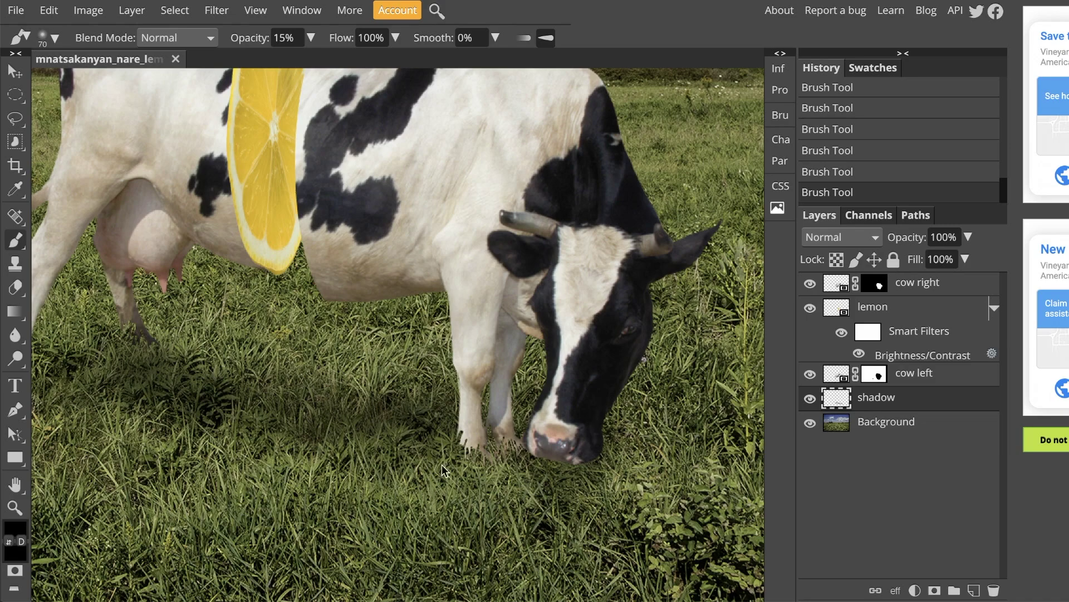
drag(445, 471, 593, 476)
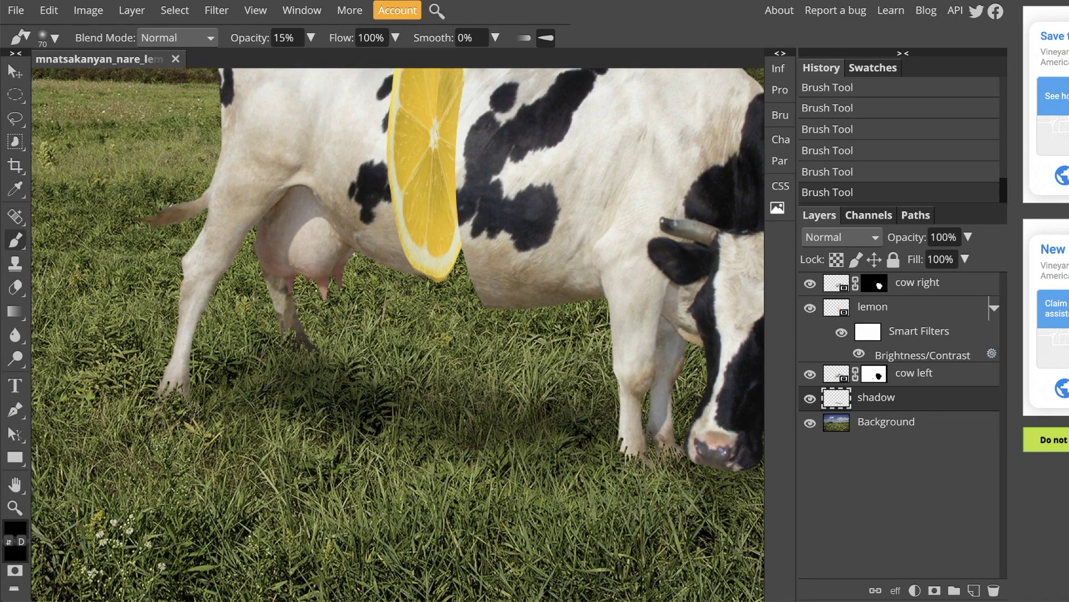
mouse_move(416, 394)
mouse_down()
mouse_move(423, 409)
mouse_move(446, 400)
mouse_up()
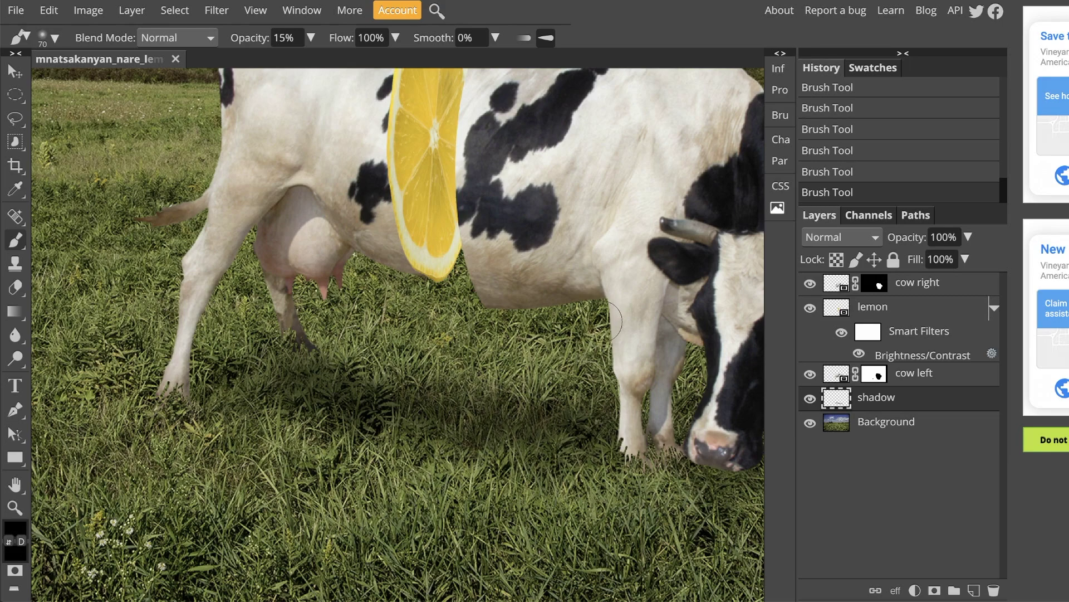
Set the shadow layer's blend mode to Soft Light.
key(ctrl+0)
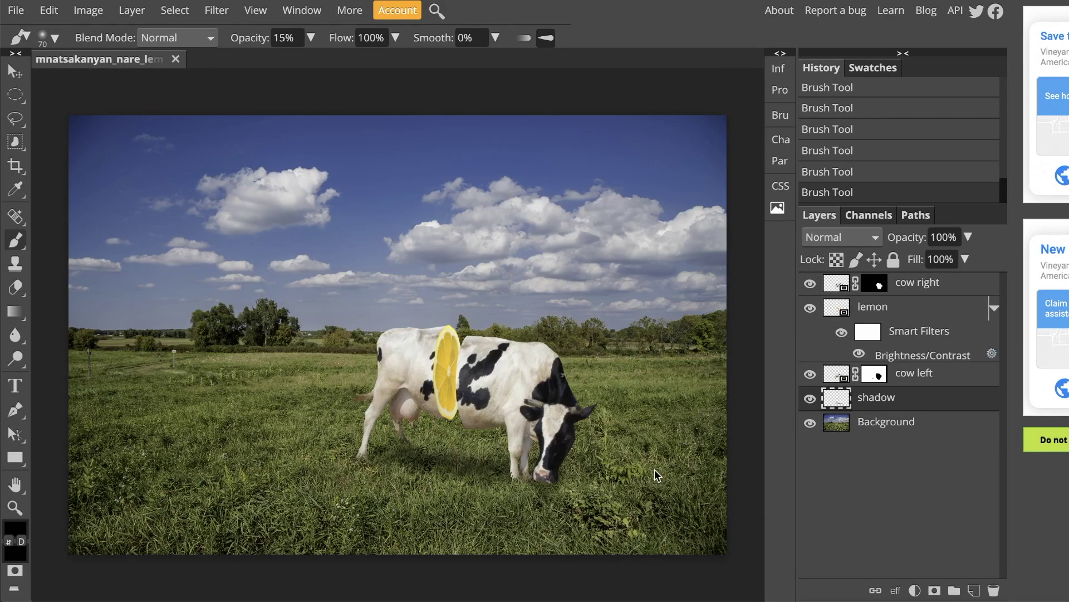
scroll(405, 426, up, 5)
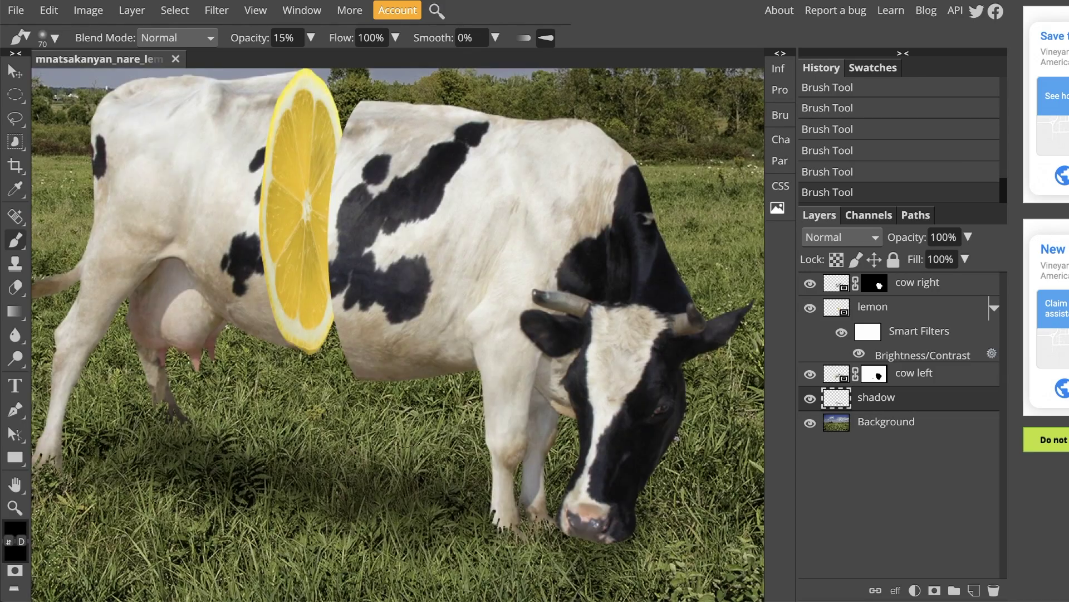
drag(394, 425, 371, 454)
drag(214, 268, 229, 265)
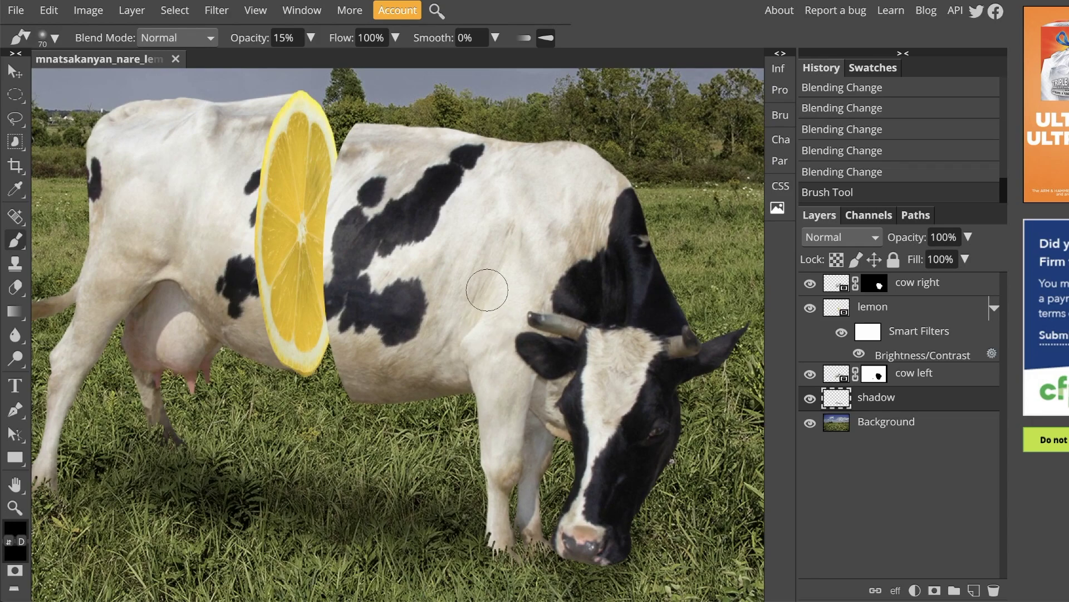
drag(485, 291, 503, 298)
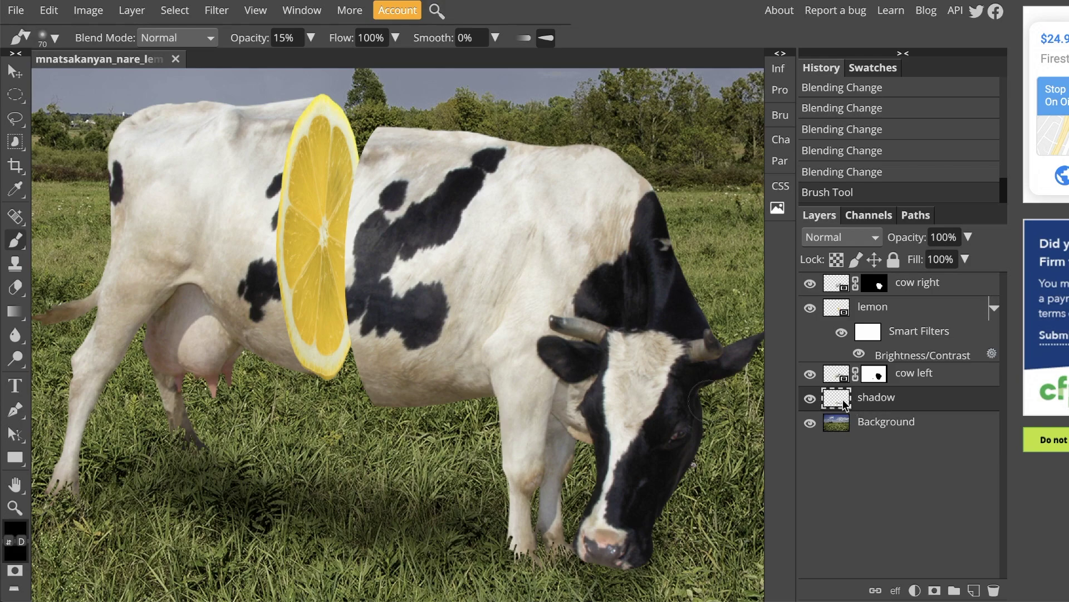
click(841, 239)
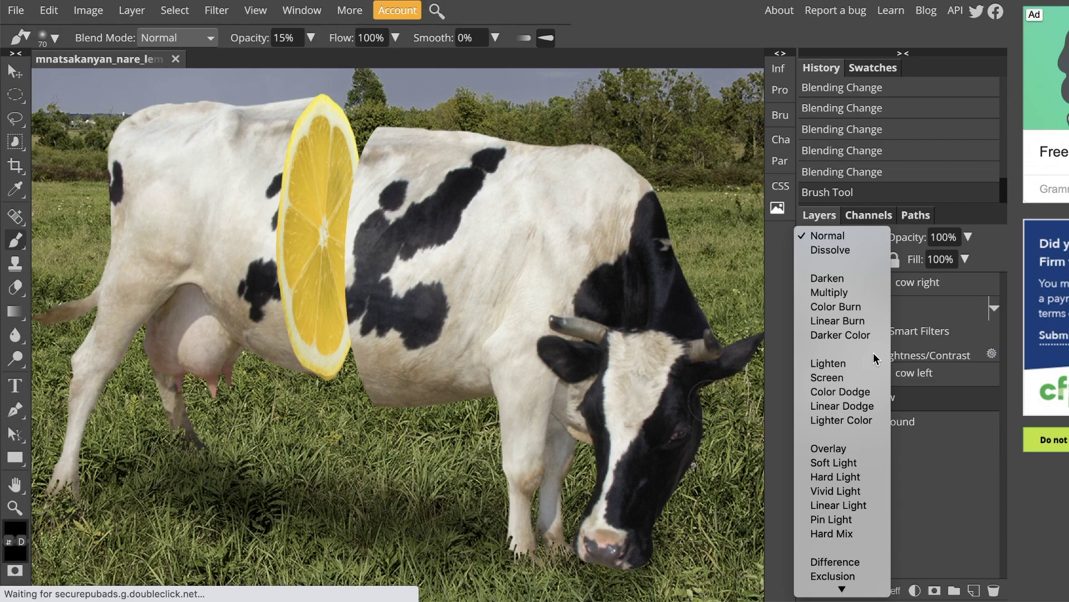
click(841, 462)
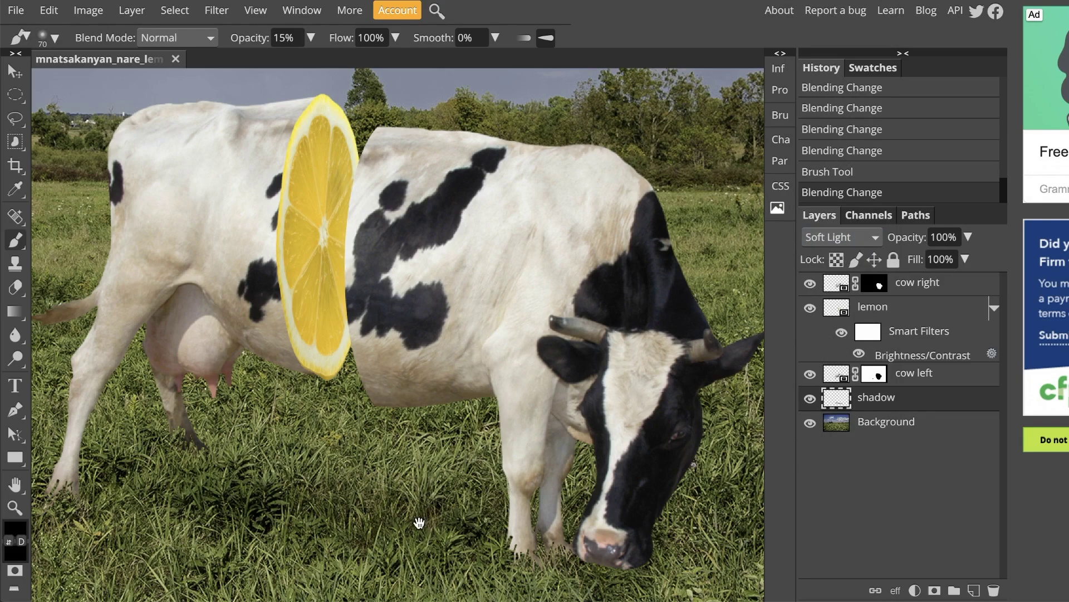
drag(419, 522, 488, 390)
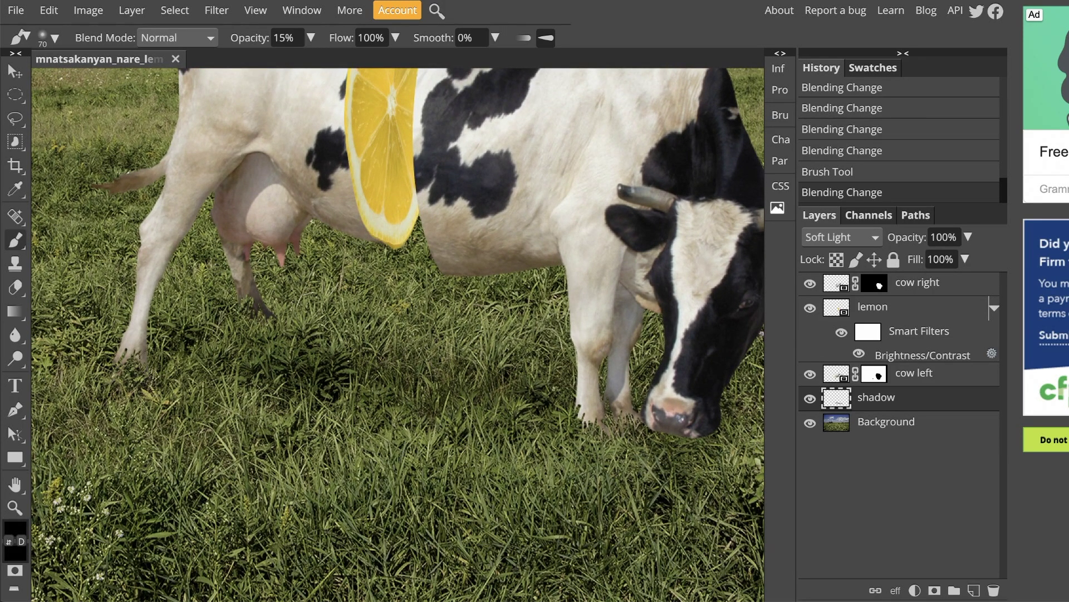
Restore two more faint shadow strokes with redo, then fit the whole image to the window.
key(ctrl+shift+z)
key(ctrl+shift+z)
key(ctrl+shift+z)
key(ctrl+shift+z)
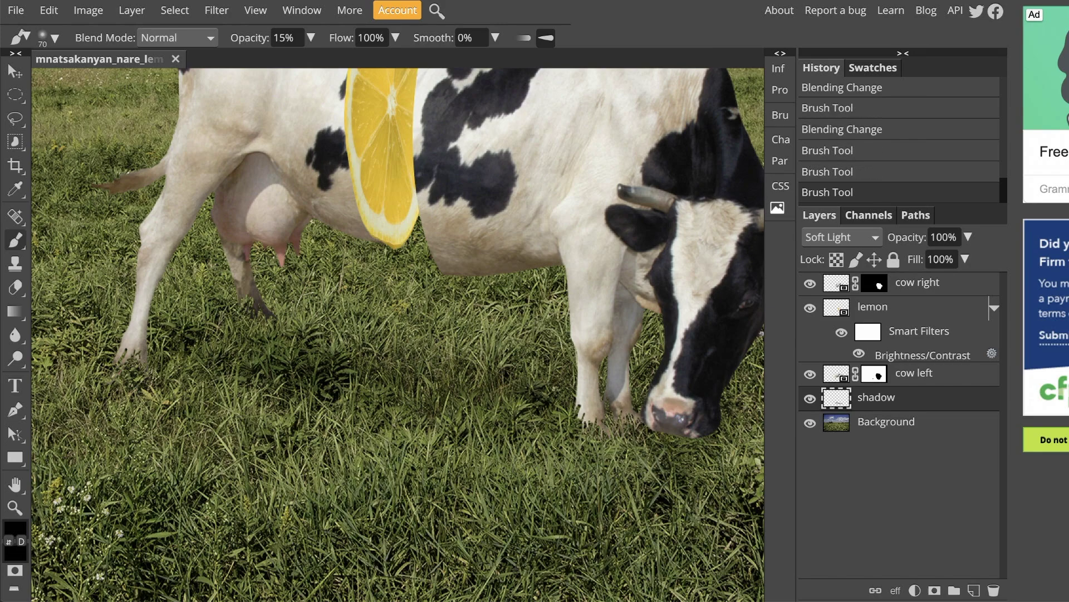
key(ctrl+shift+z)
key(ctrl+shift+z)
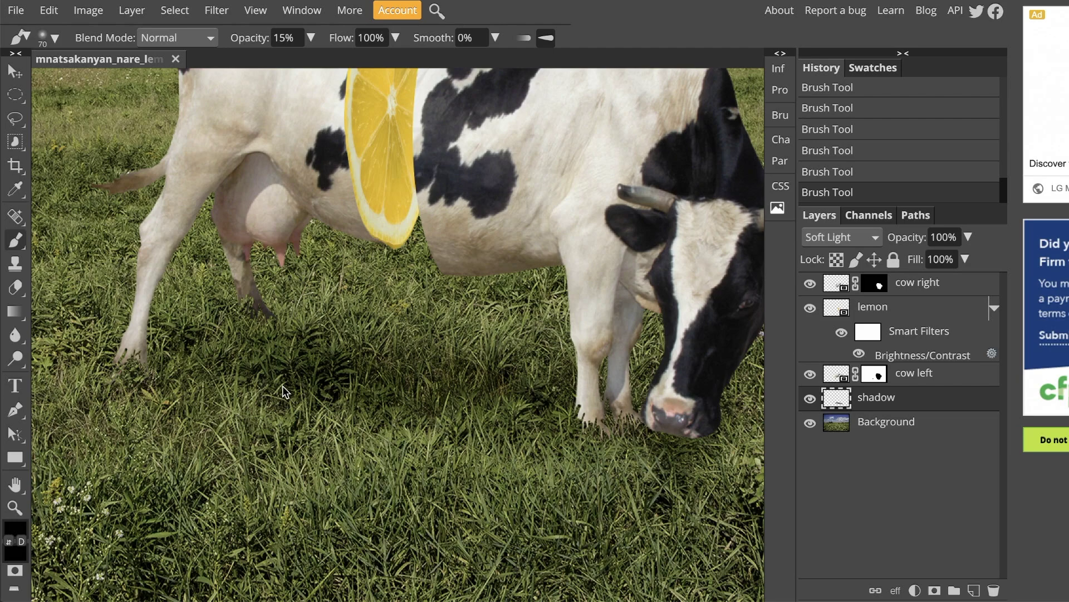
key(ctrl+0)
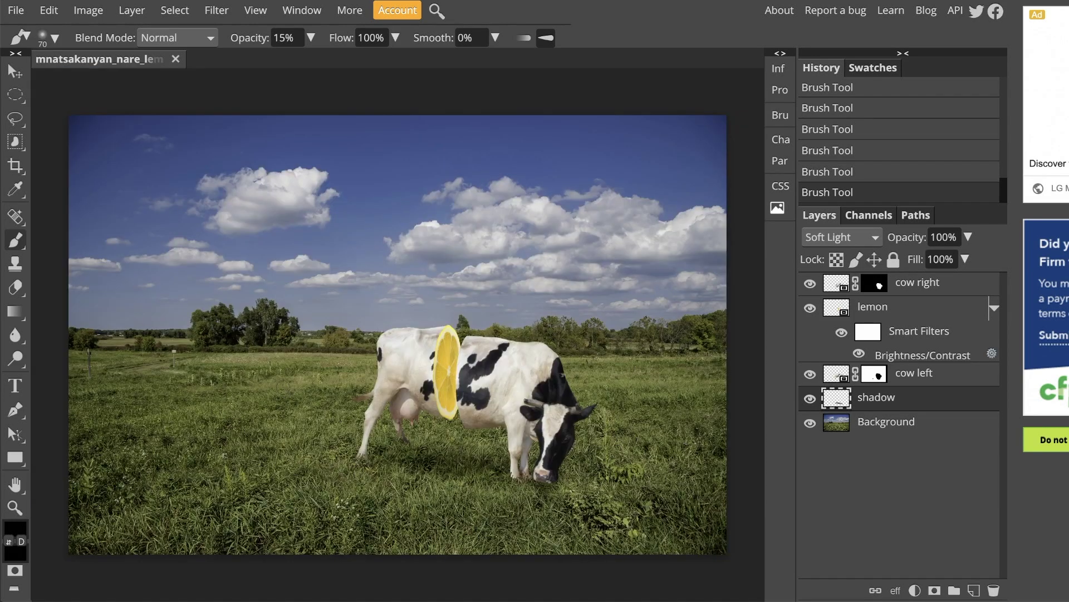